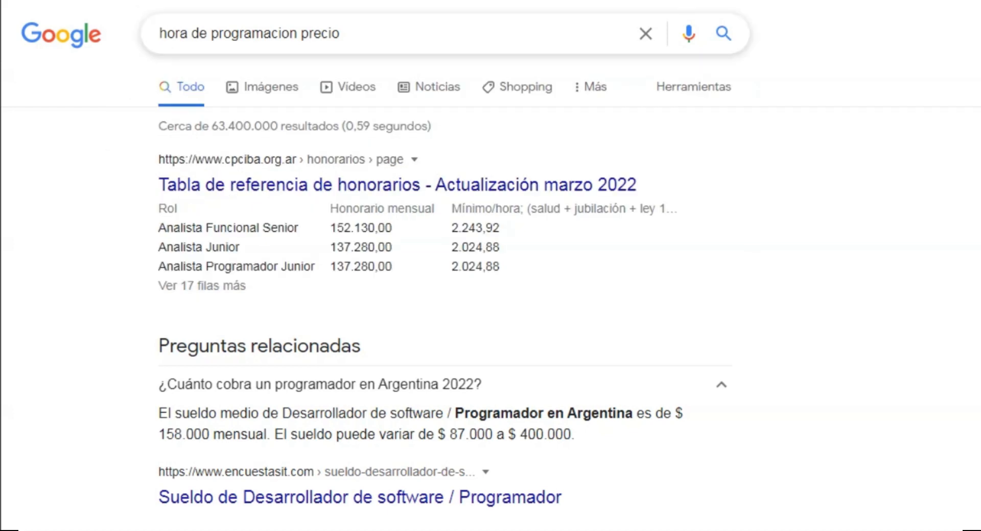
Expand the programmer hourly-cost in España question for 'hora de programacion precio' and highlight its salary answer.
drag(158, 209, 493, 267)
scroll(493, 267, down, 5)
drag(571, 171, 158, 121)
scroll(158, 122, down, 3)
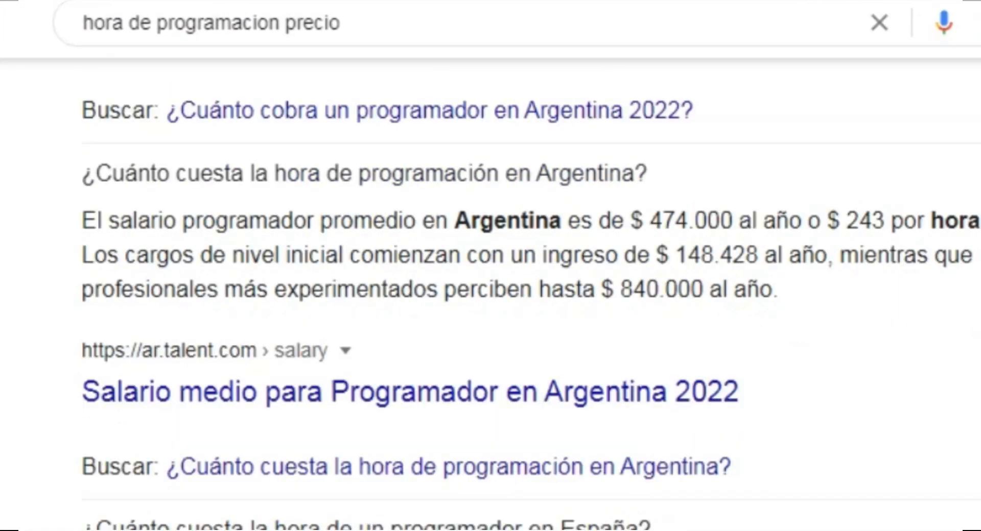
scroll(491, 297, down, 2)
click(366, 446)
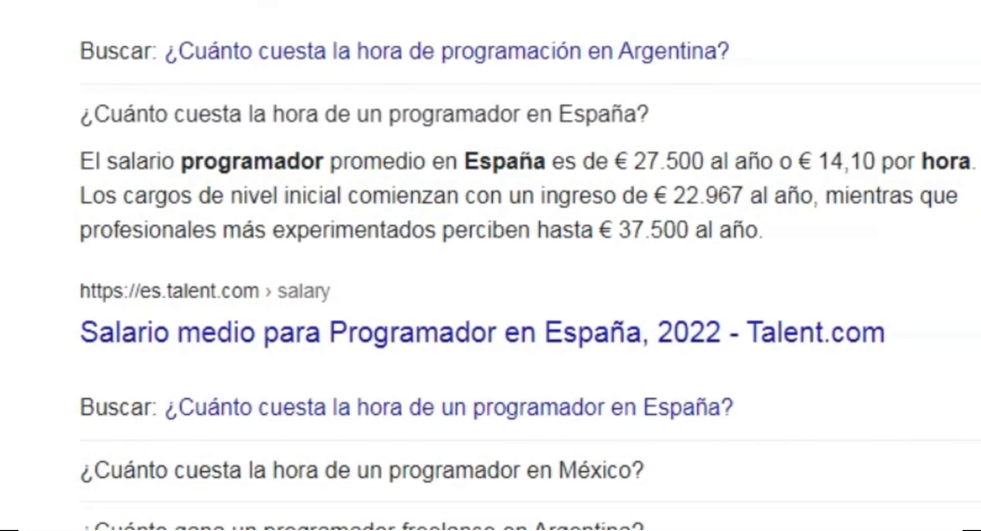
drag(766, 231, 81, 114)
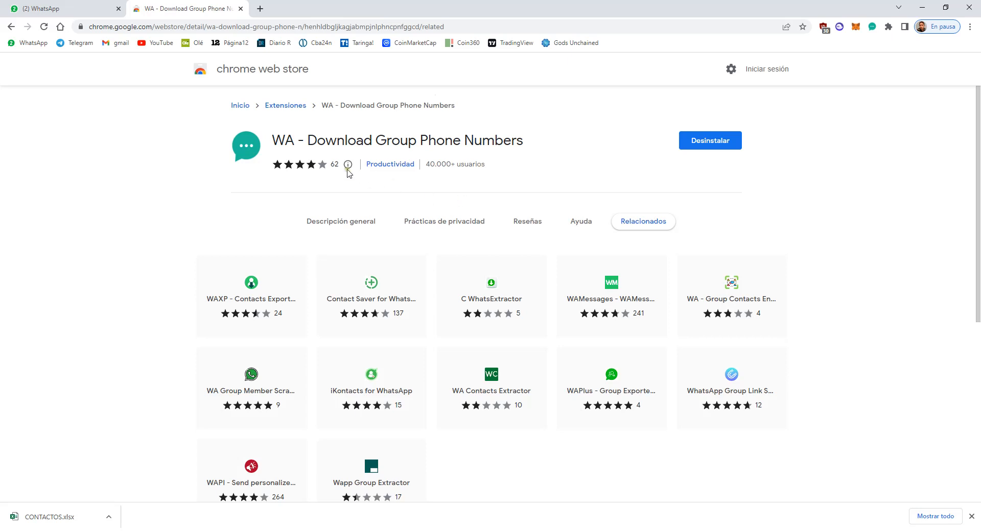
Highlight the WA - Download Group Phone Numbers title, then return to the WhatsApp Web tab.
drag(269, 138, 541, 138)
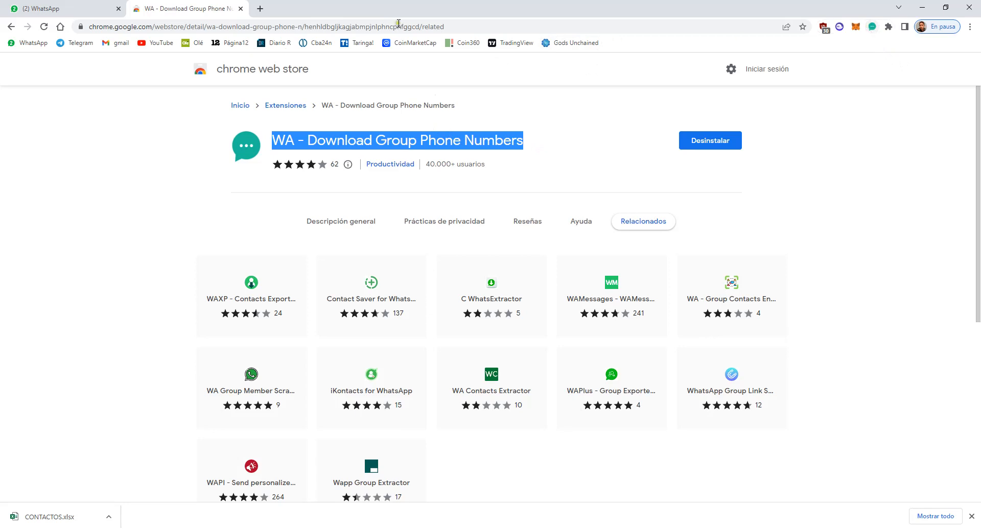
click(872, 27)
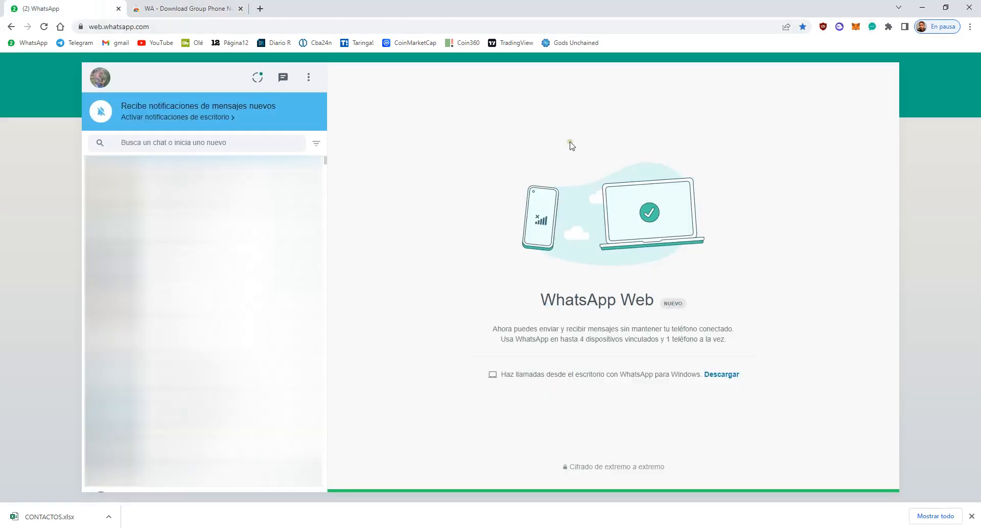
Export the Nueva Alianza Simpatico group's contacts with the extension as CONTACTOS.xlsx and open it.
click(871, 27)
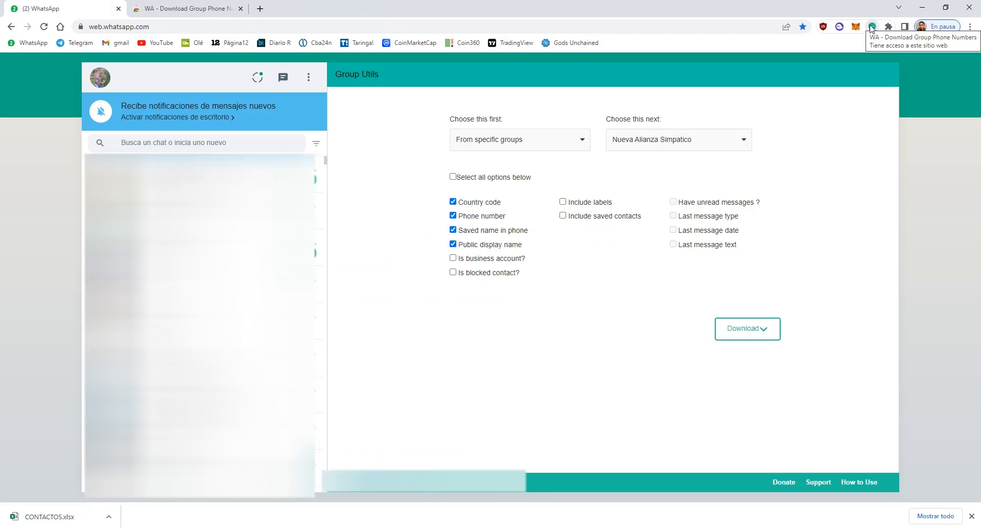
click(742, 141)
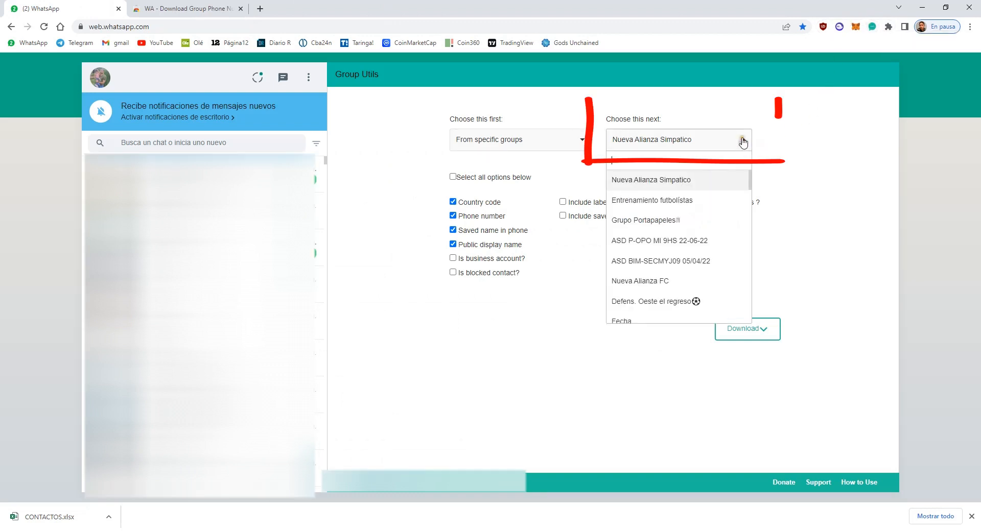
click(649, 188)
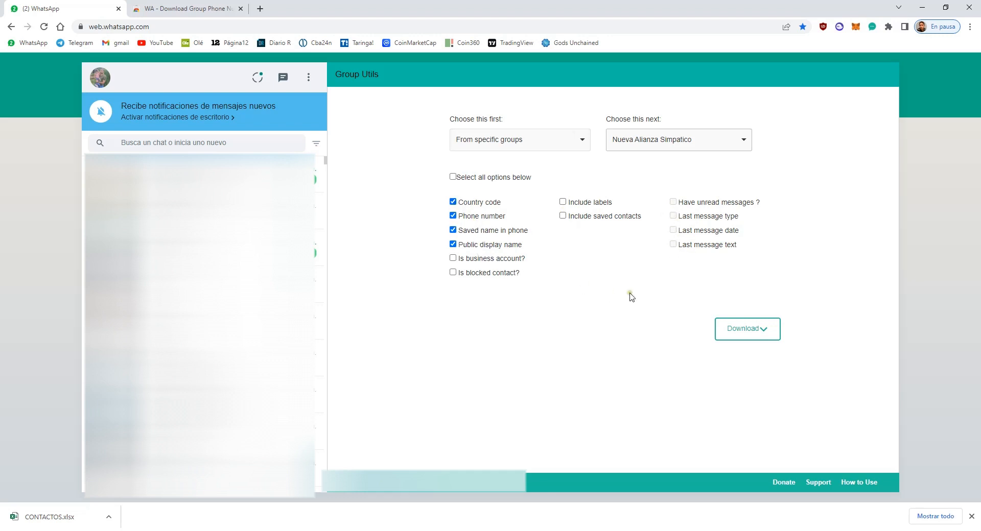
click(733, 330)
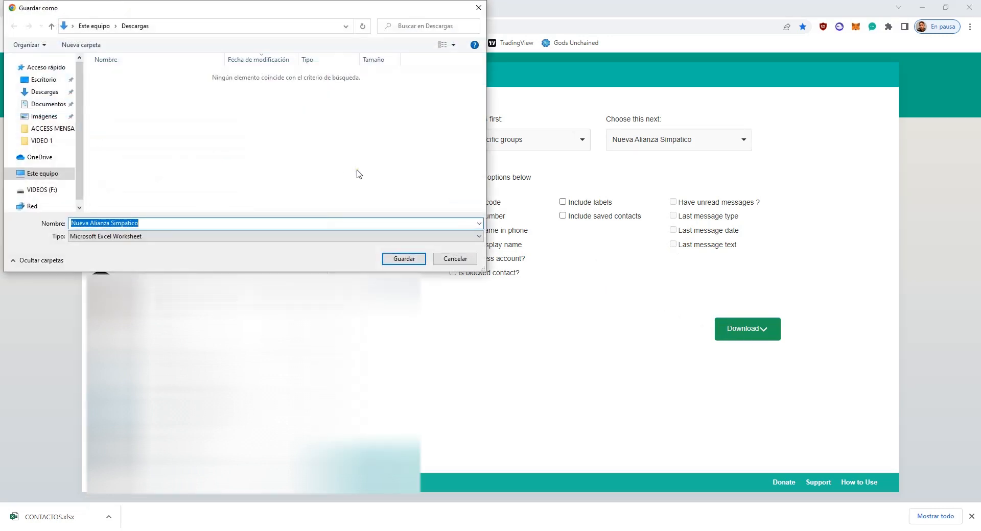
text(CONTACTOS)
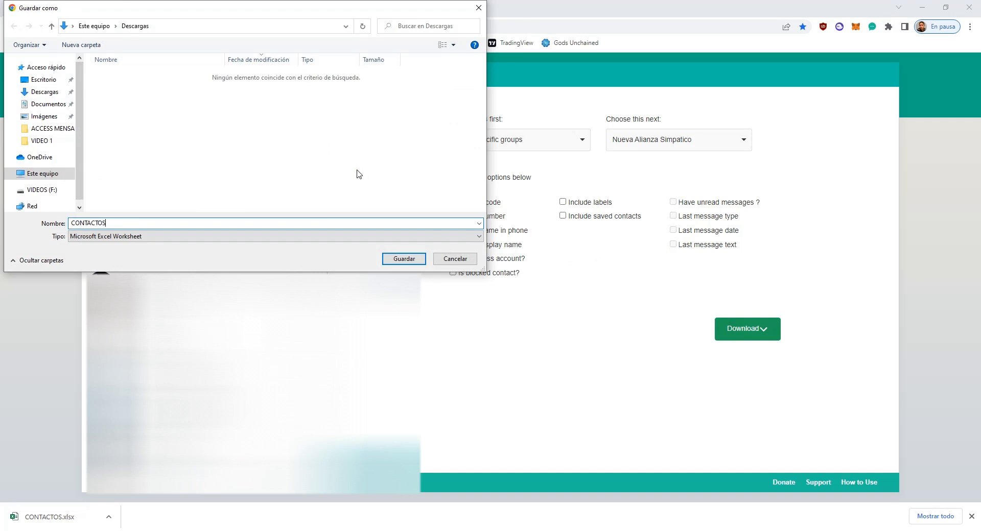
key(Return)
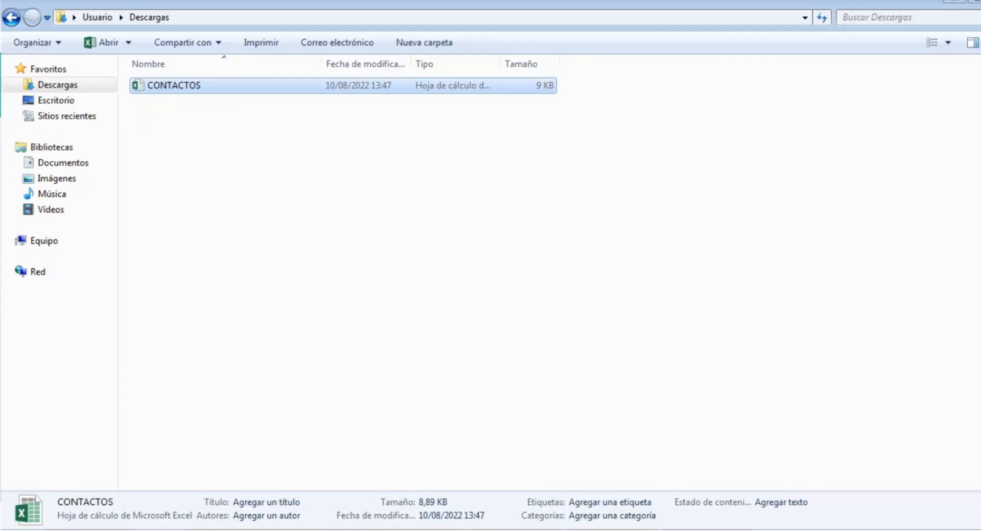
key(Return)
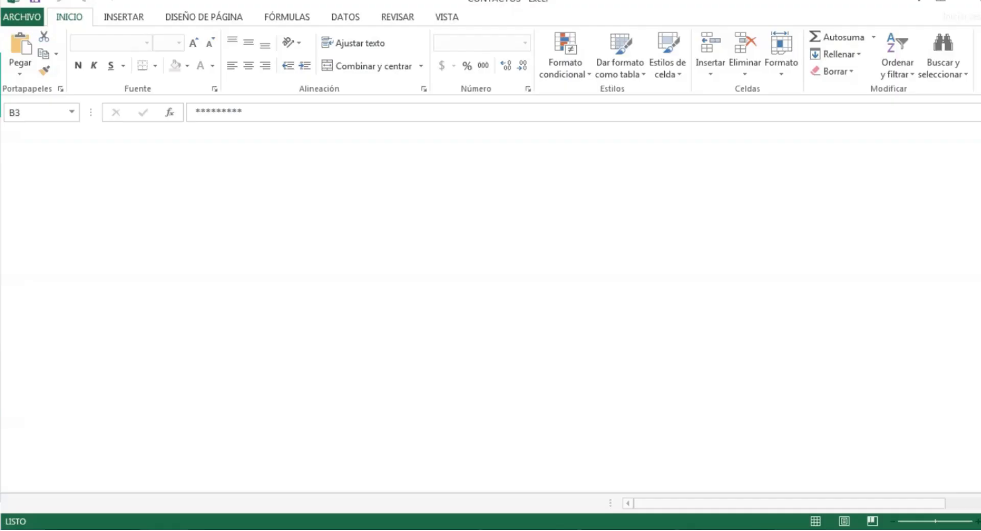
Enter the message 'Aca va el mensaje a enviar' into the message box.
click(264, 280)
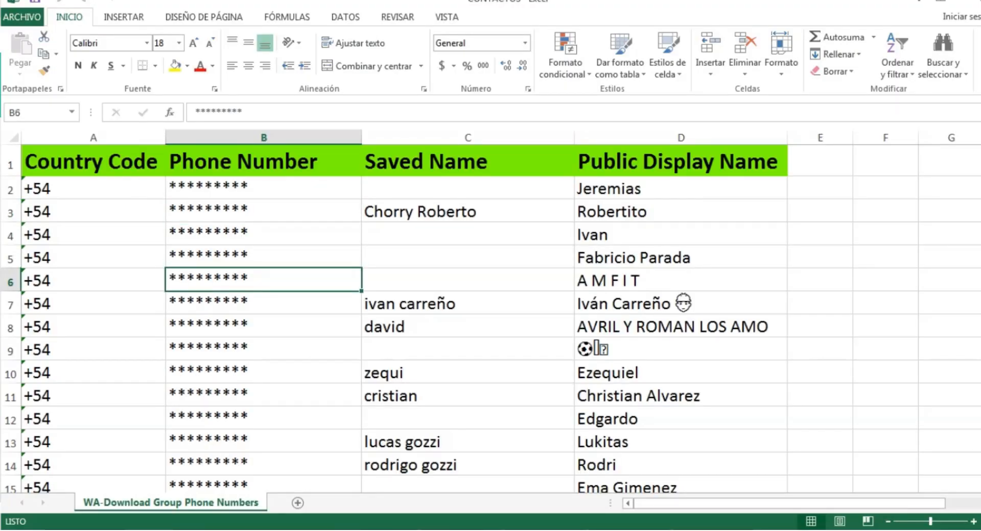
scroll(491, 317, down, 4)
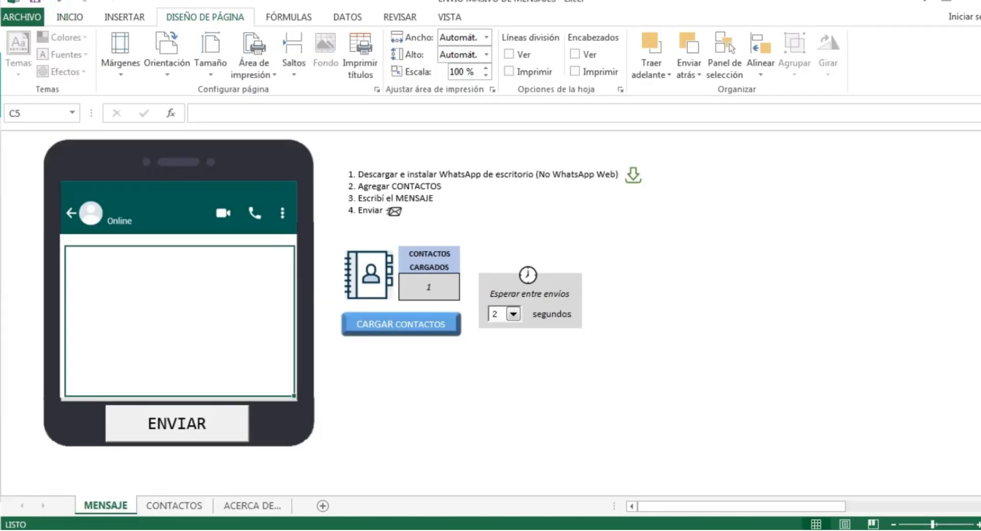
text(Aca va e)
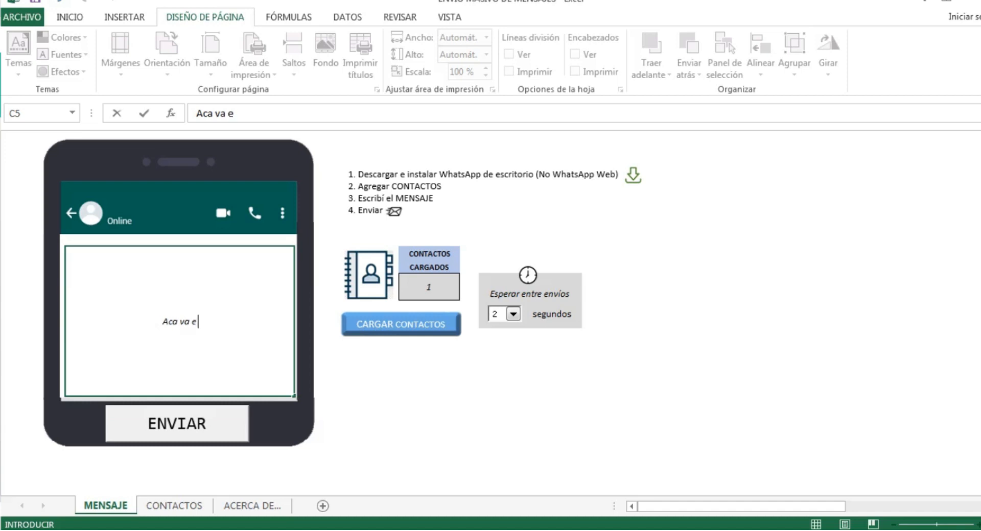
text(l mensaje q)
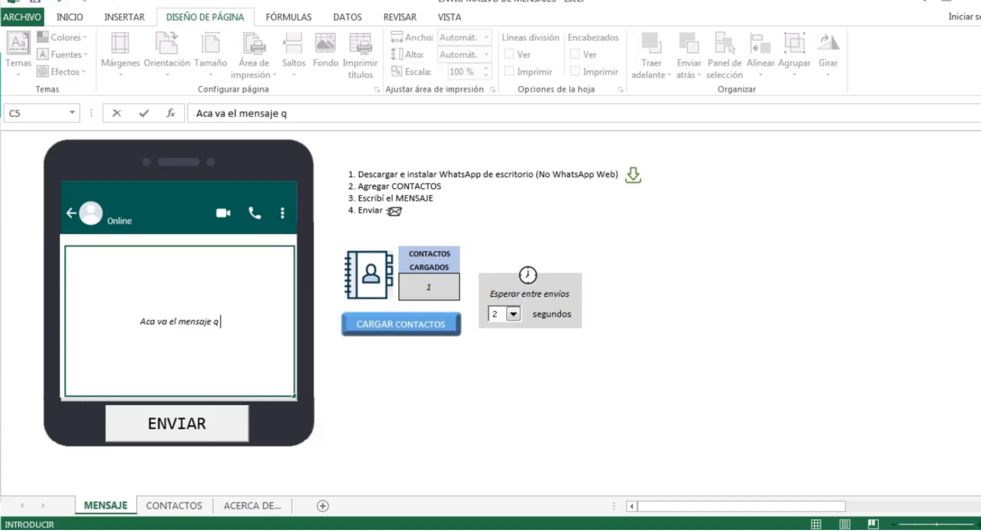
key(BackSpace)
text(a enviar)
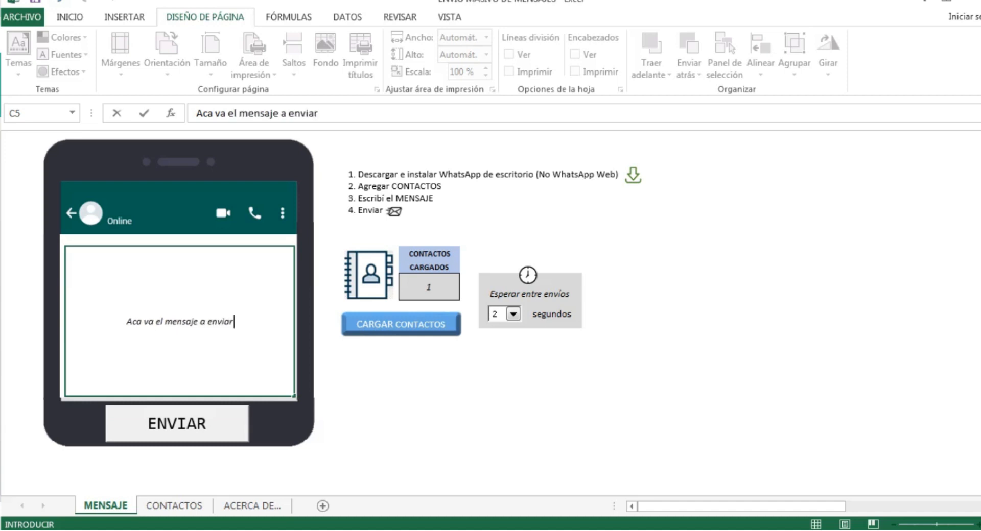
key(ctrl+Return)
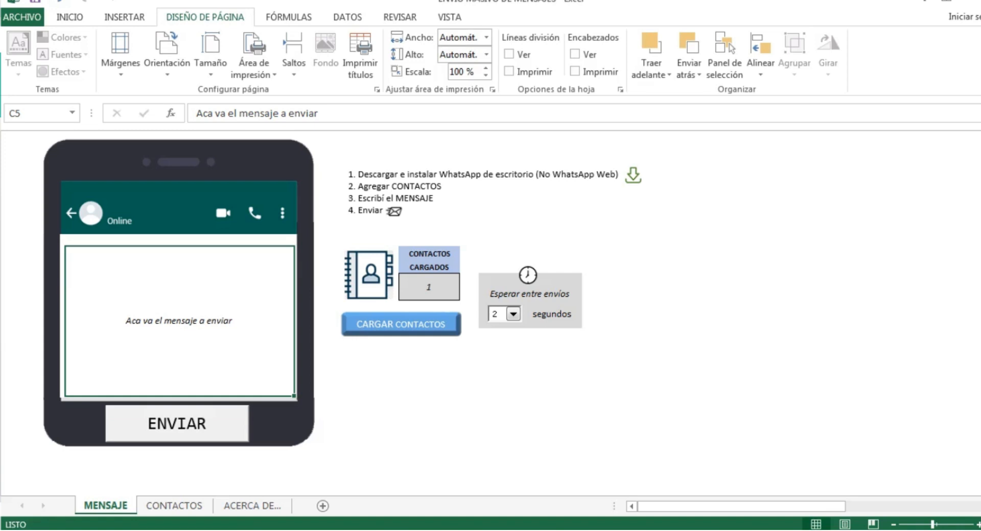
Use CARGAR CONTACTOS to go to the CONTACTOS sheet.
click(403, 327)
click(272, 386)
click(45, 357)
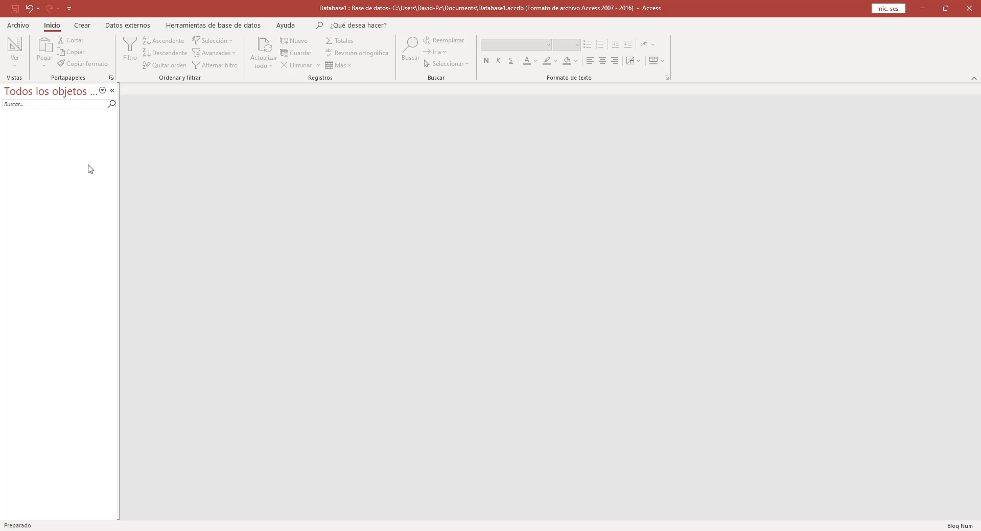
Start getting external data from an Excel file via Datos externos > Nuevo origen de datos > Desde un archivo.
click(116, 26)
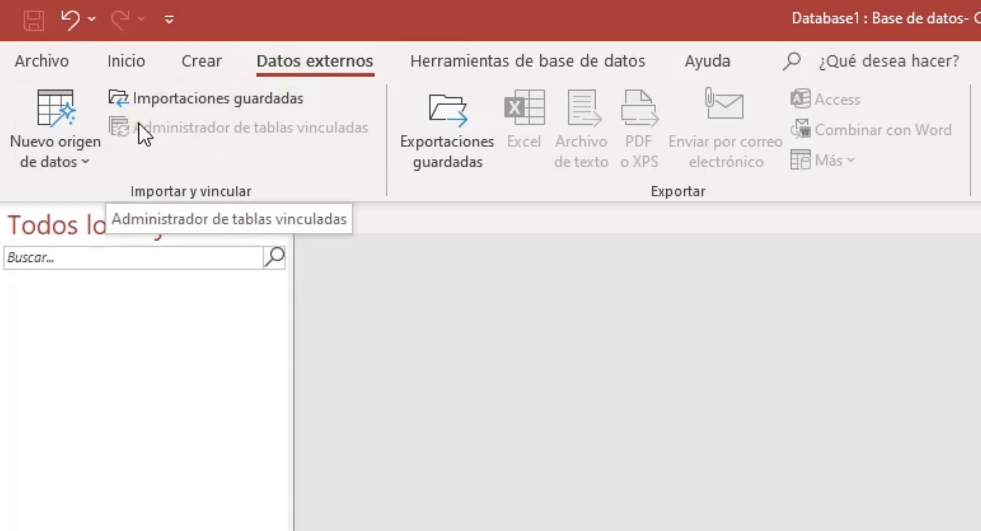
click(57, 158)
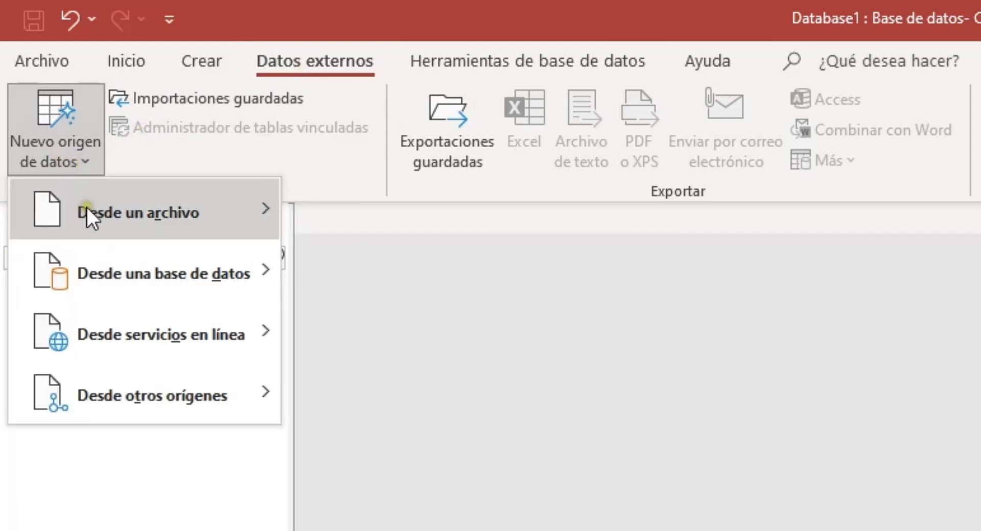
mouse_move(96, 219)
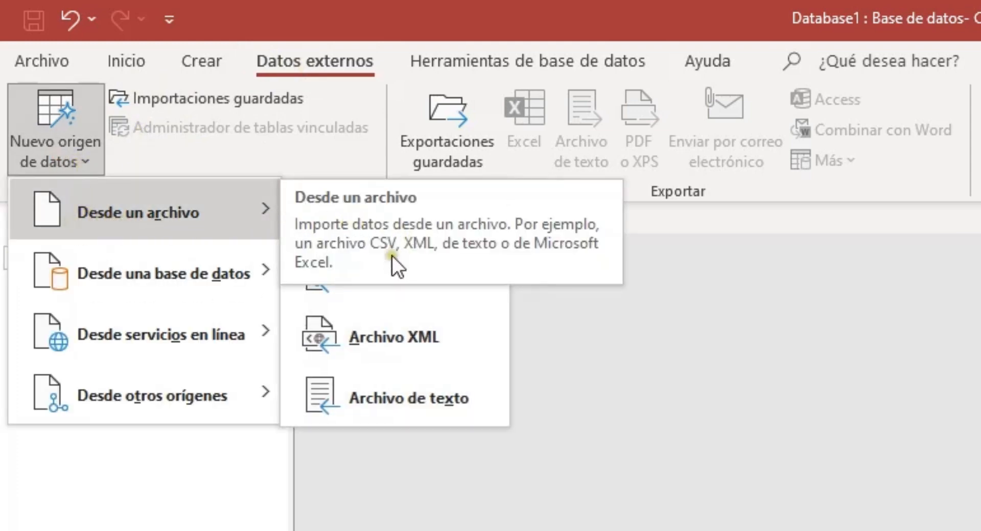
click(318, 217)
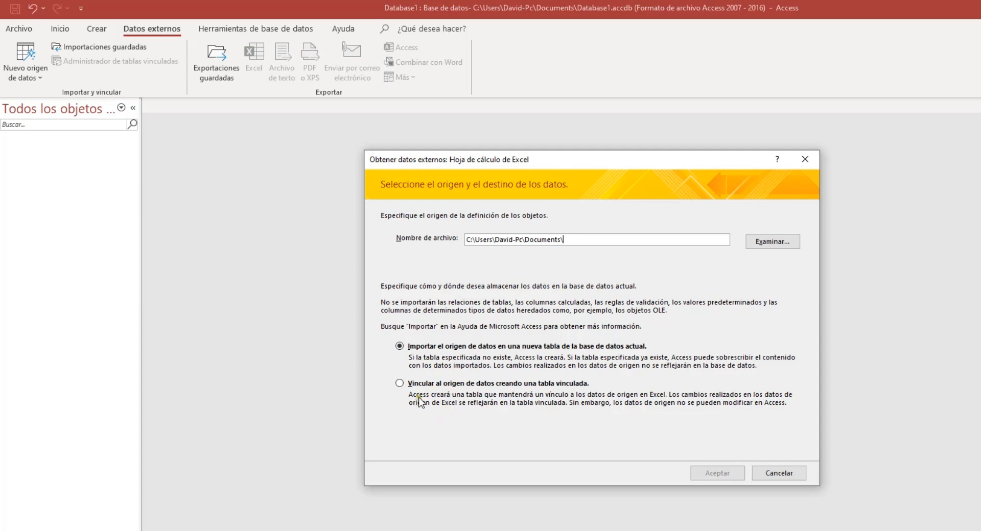
Link to the CONTACTOS spreadsheet in Descargas as the data source, rather than importing it.
click(415, 382)
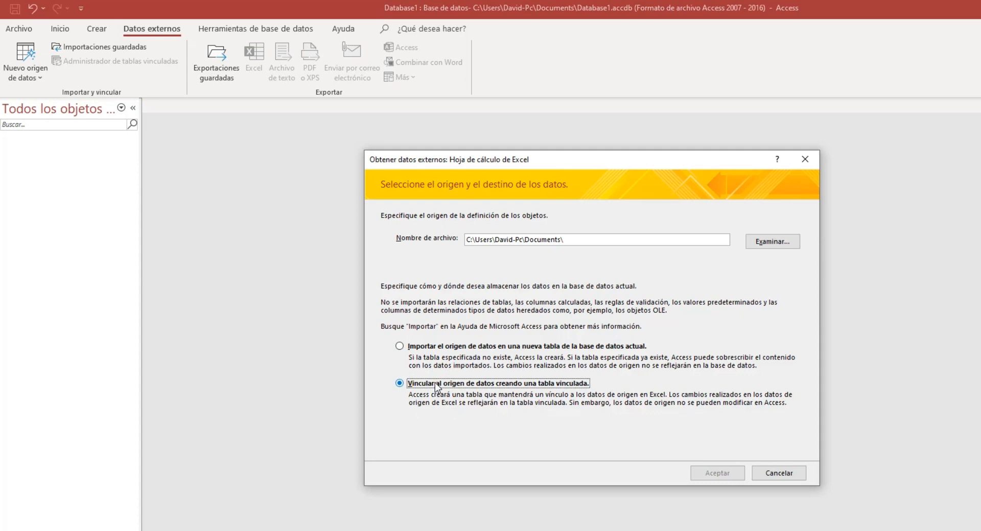
click(761, 243)
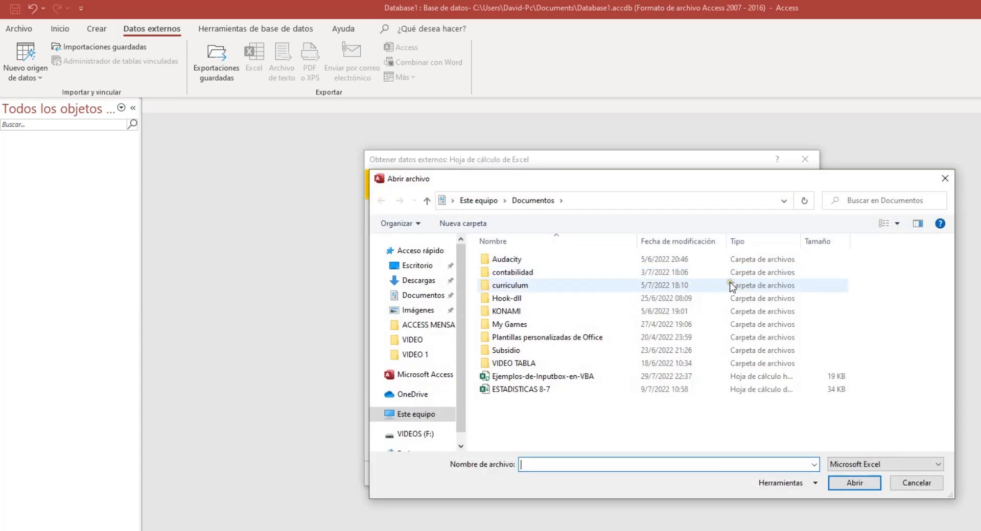
click(418, 281)
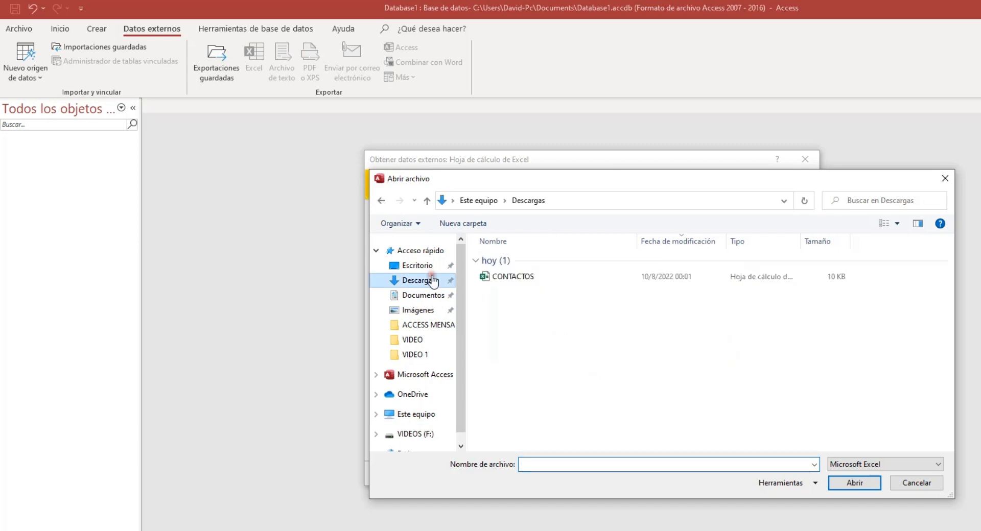
double_click(513, 279)
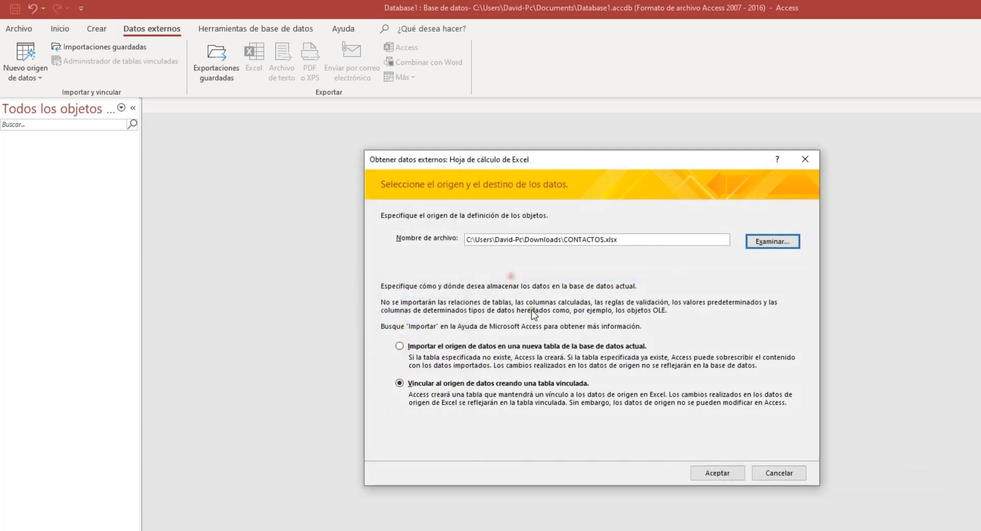
click(718, 474)
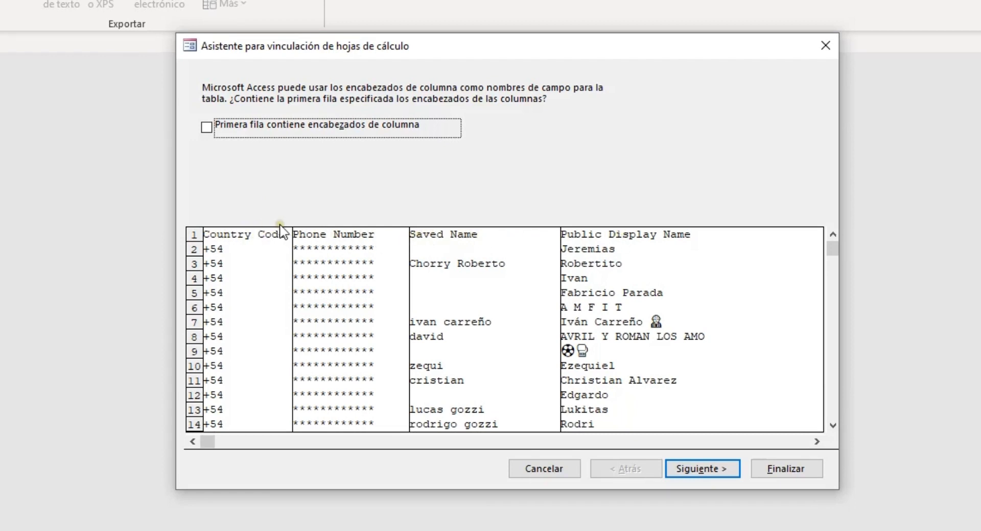
Finish the link wizard with the first row as column headers.
click(207, 128)
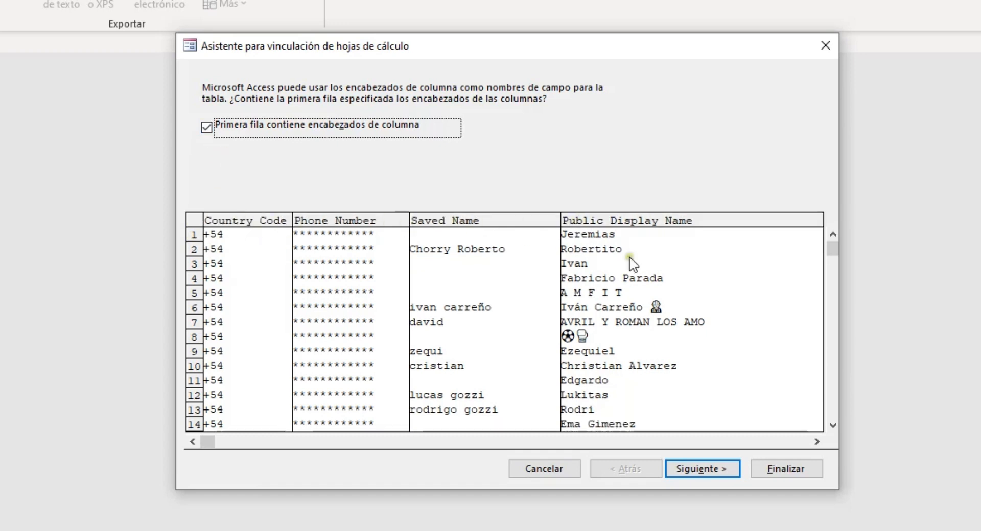
click(792, 470)
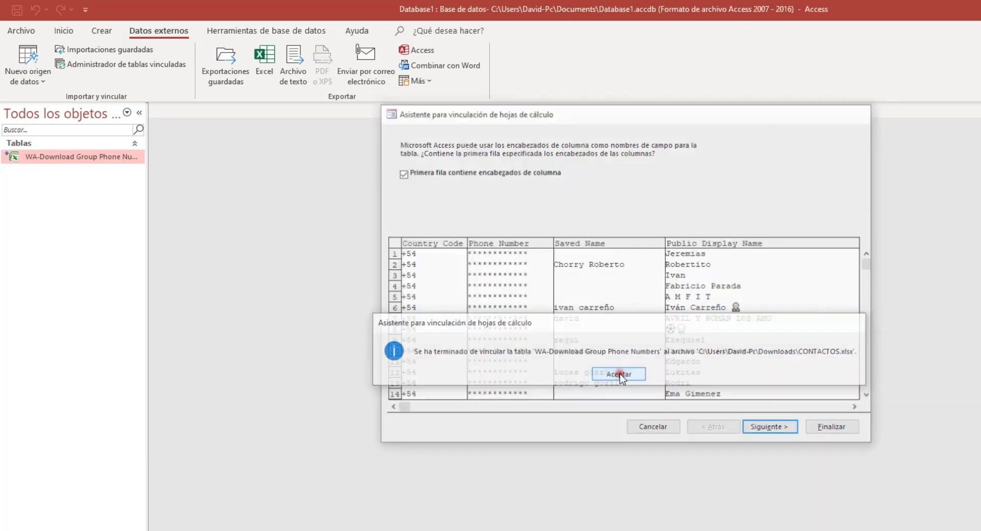
click(619, 375)
Widen the navigation pane, then open and close the WA-Download Group Phone Numbers table to check its contacts.
drag(148, 213, 167, 213)
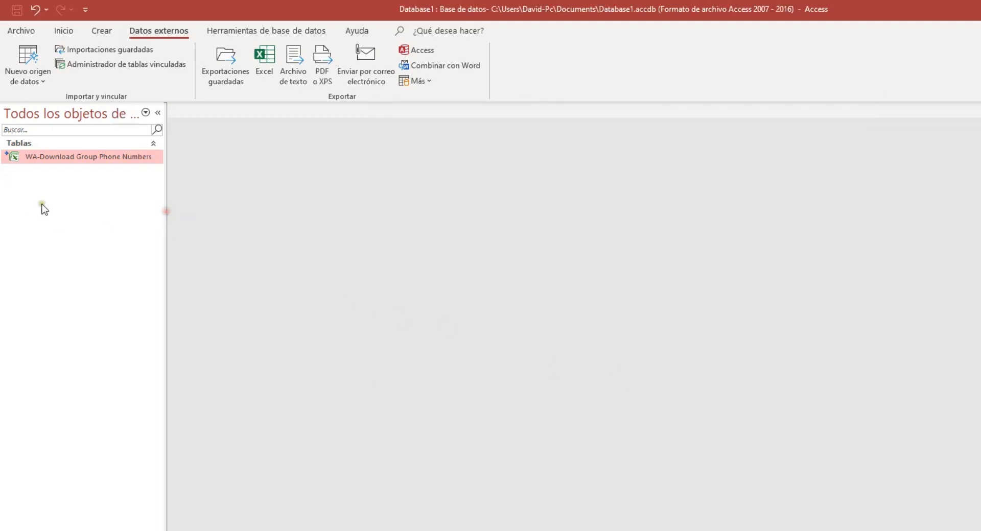
double_click(67, 157)
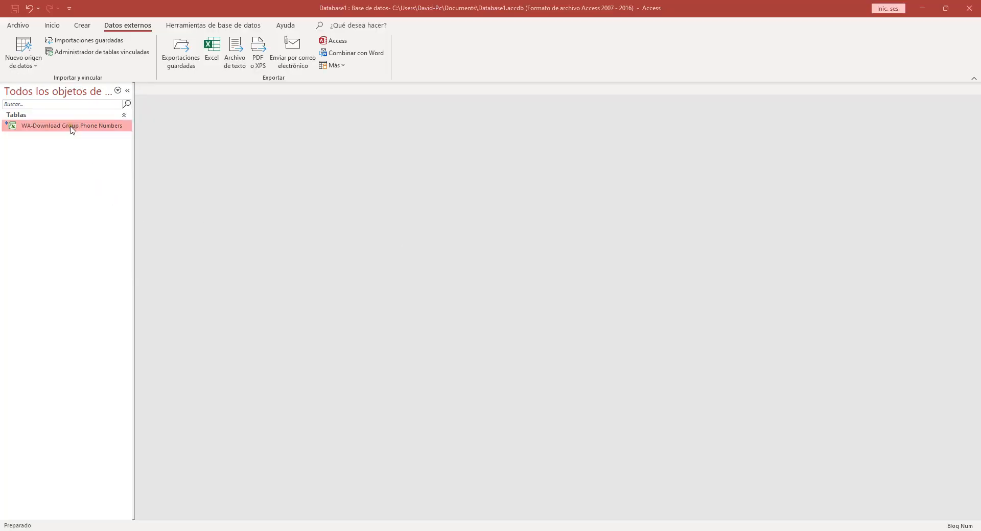
double_click(72, 126)
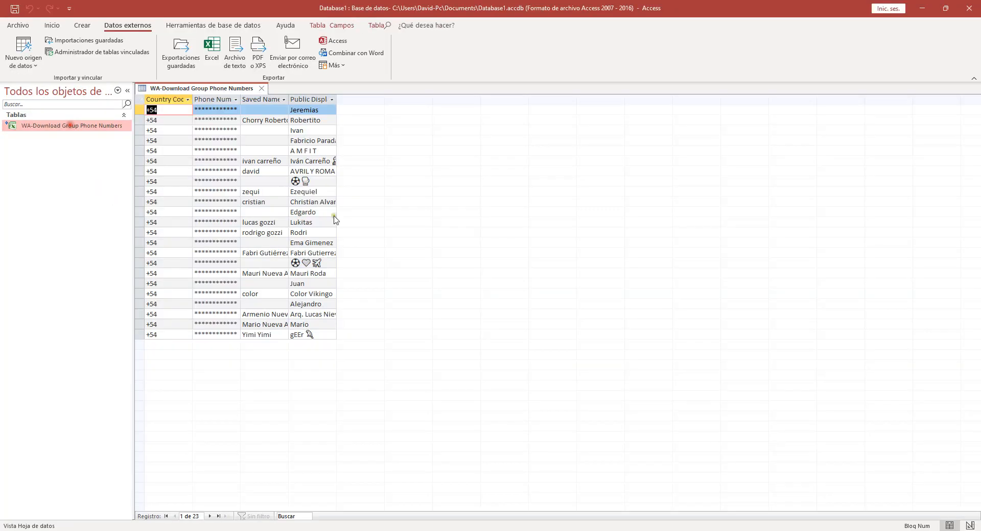
click(262, 89)
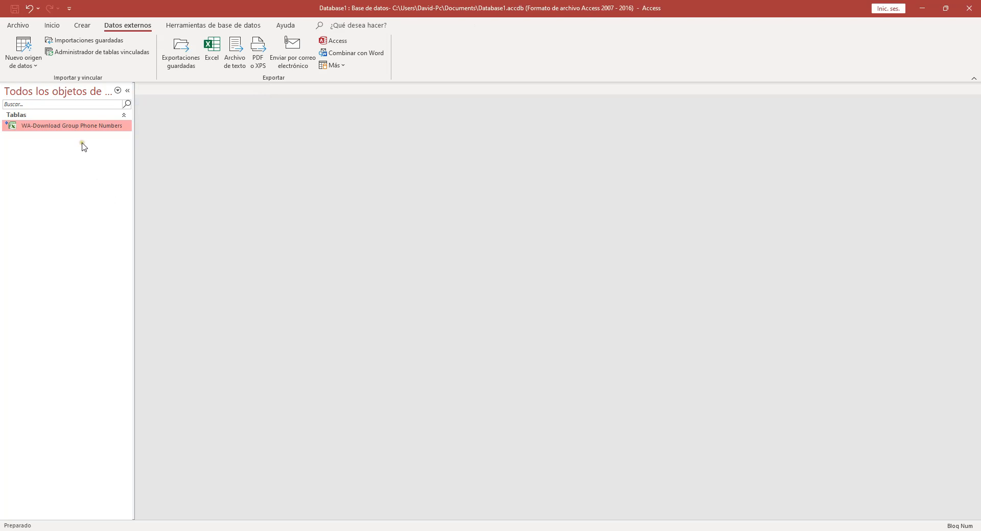
Build a report with all four contact fields using the Report Wizard's default settings.
click(83, 28)
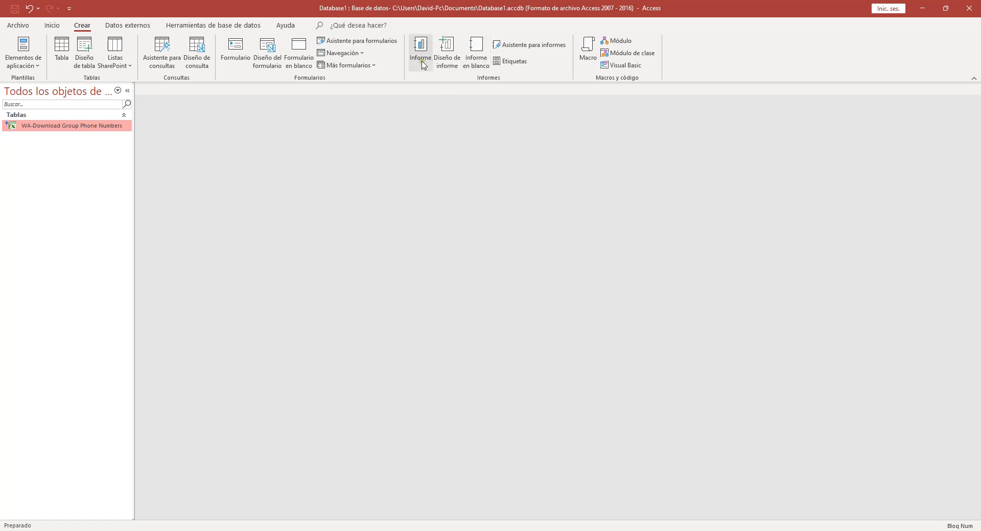
click(526, 47)
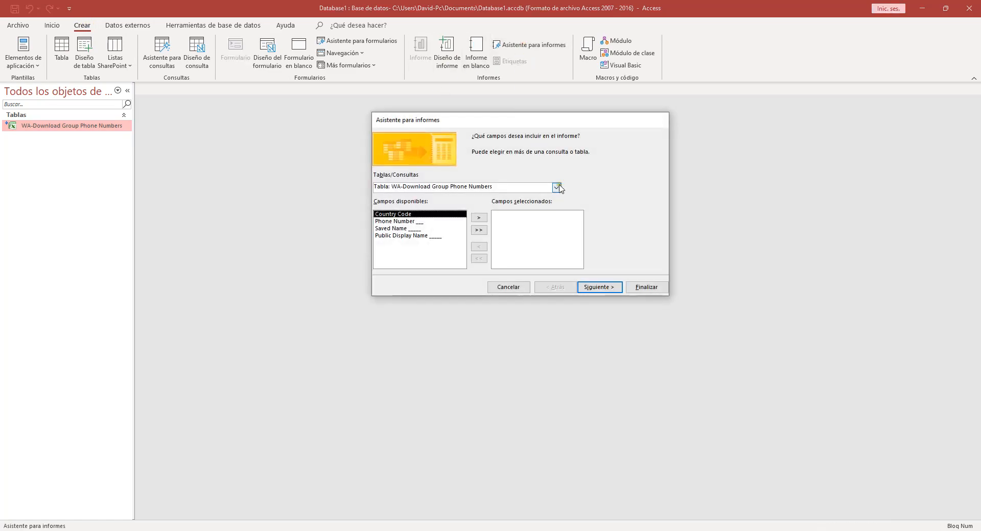
click(479, 230)
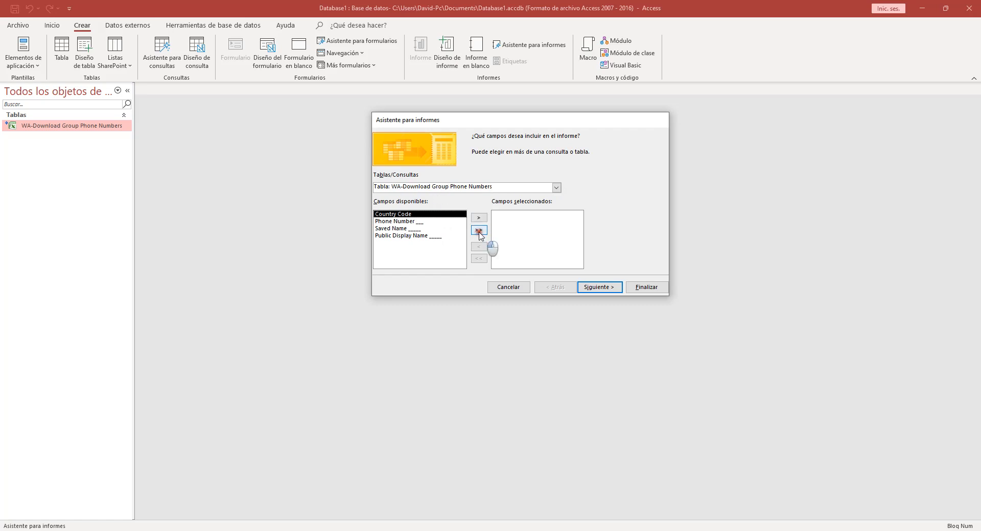
click(612, 290)
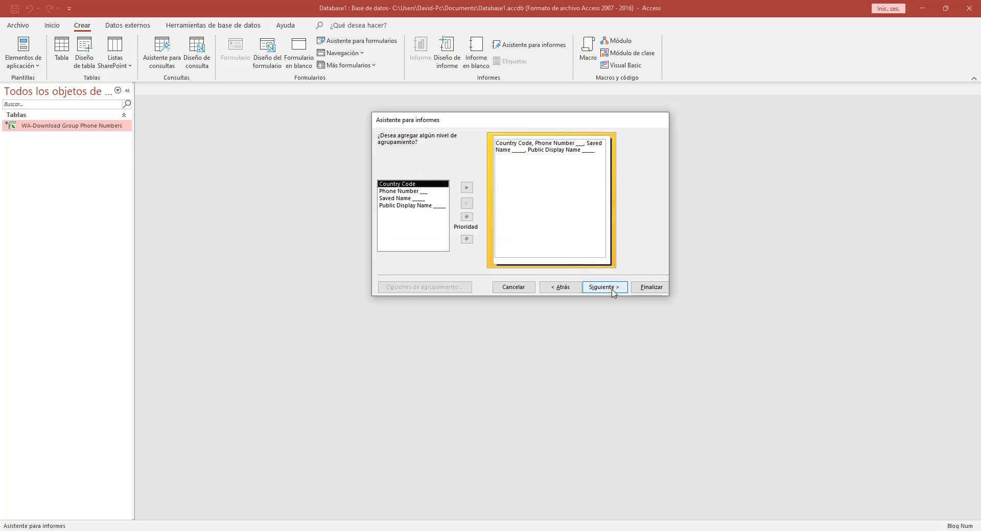
click(612, 290)
click(648, 288)
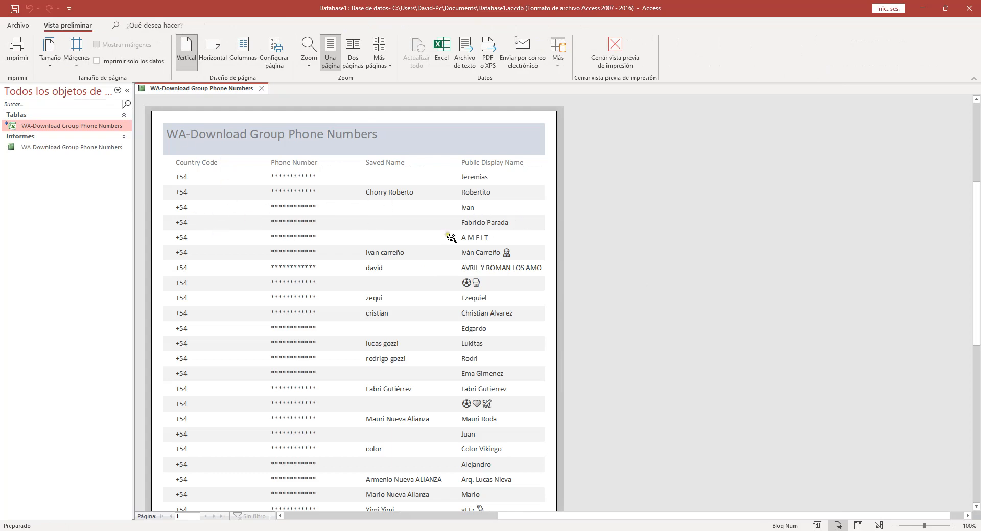
Close the report preview and widen the navigation pane.
scroll(451, 238, down, 5)
key(Escape)
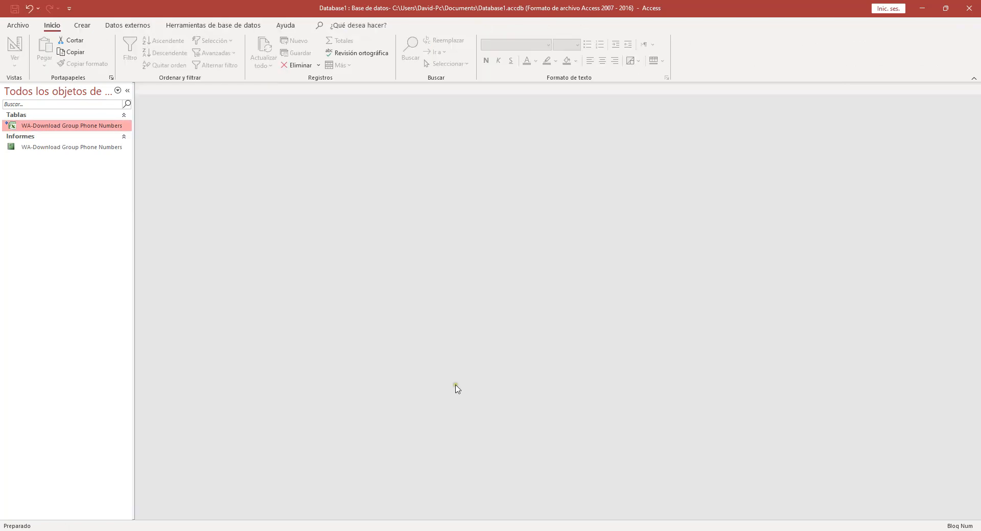
drag(134, 175, 144, 175)
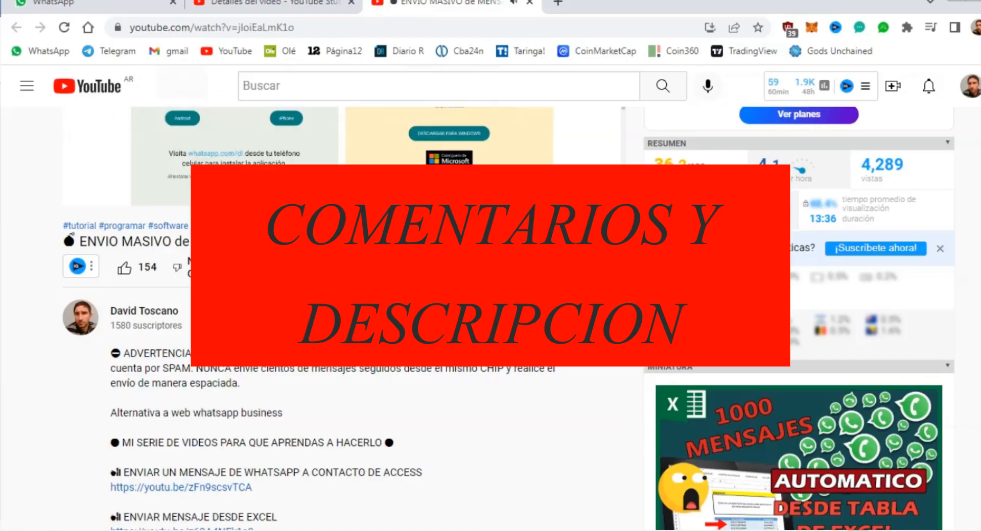
scroll(358, 307, down, 3)
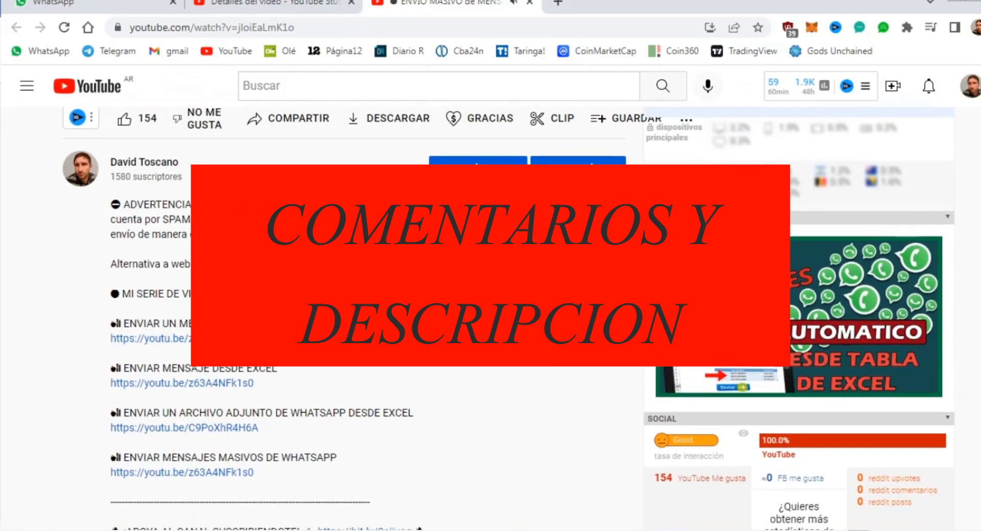
Highlight the description's links and donation lines, then select the ARCHIVO DE EJEMPLO PARA VAGOS archive.
scroll(357, 317, down, 6)
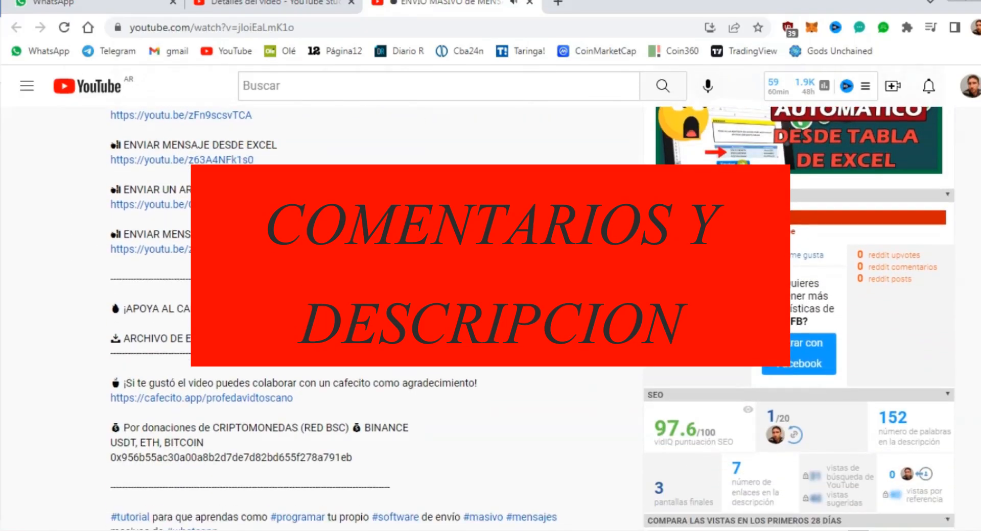
scroll(358, 317, down, 1)
scroll(357, 317, up, 2)
drag(112, 413, 137, 144)
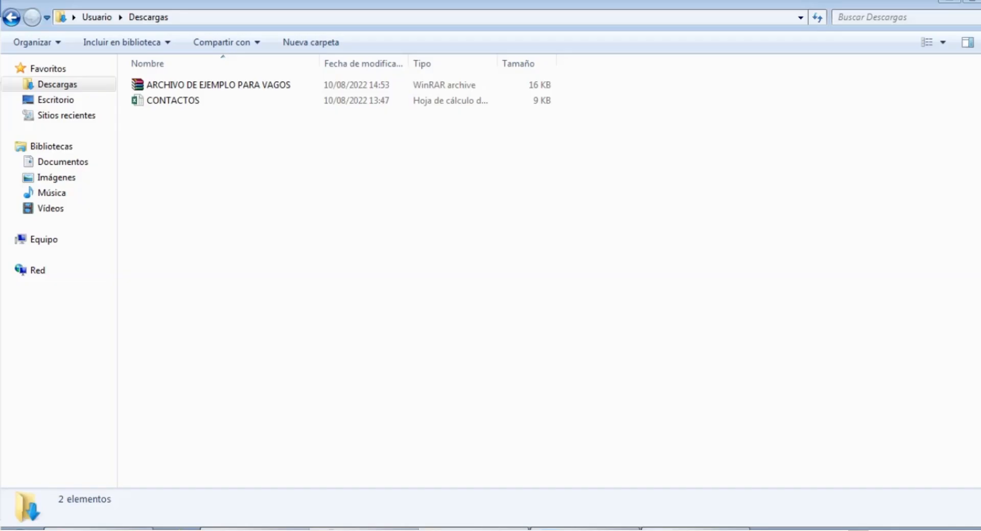
click(219, 85)
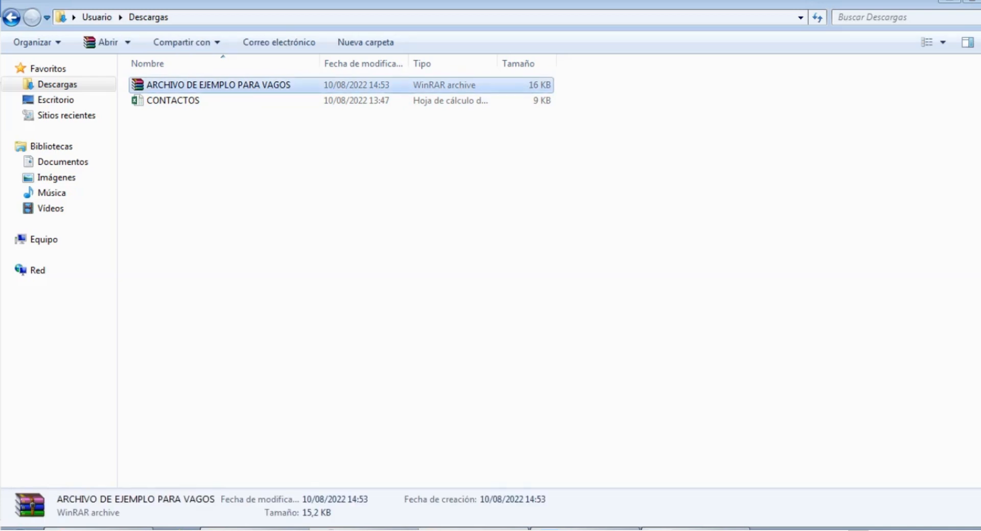
Extract the archive here with the password made visible, and begin entering the password.
right_click(225, 83)
click(266, 146)
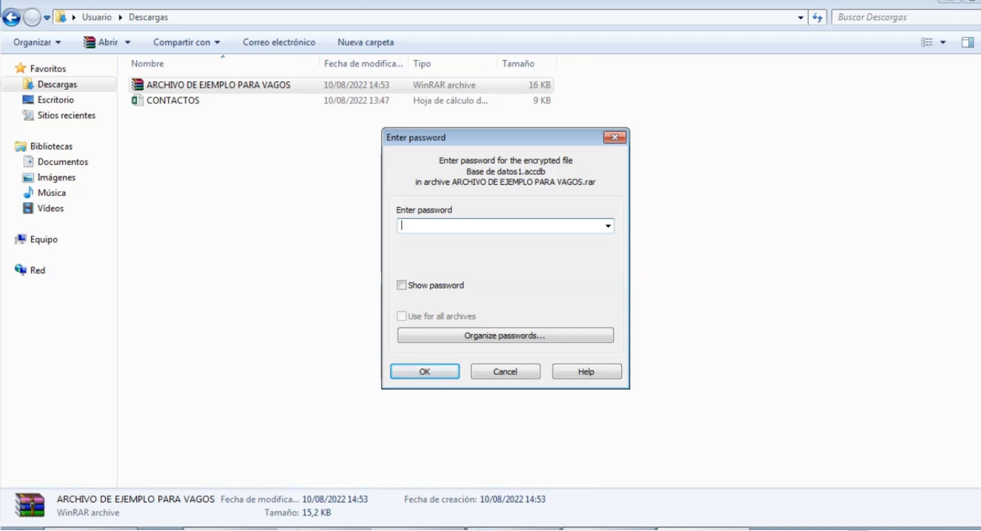
click(402, 285)
text(1234)
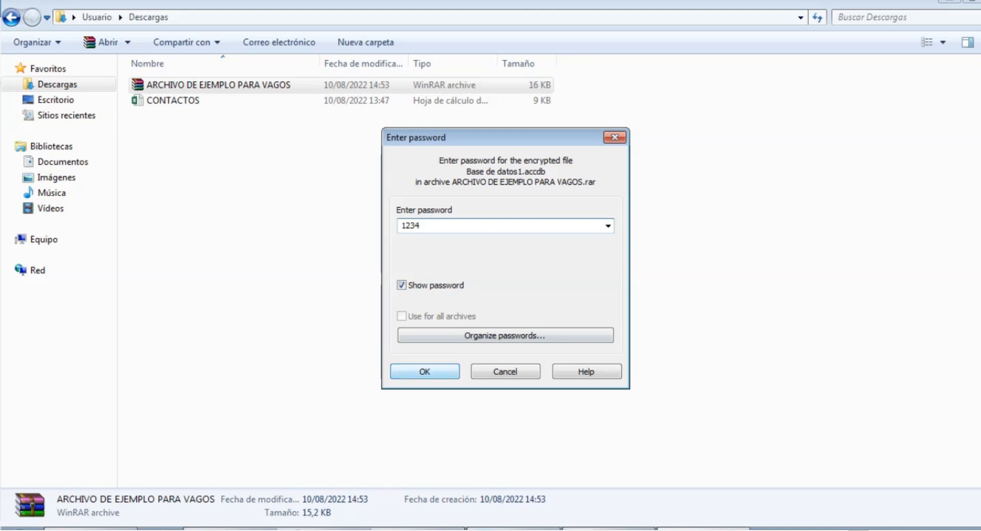
Confirm the archive password so Base de datos1 is extracted into Descargas.
key(Return)
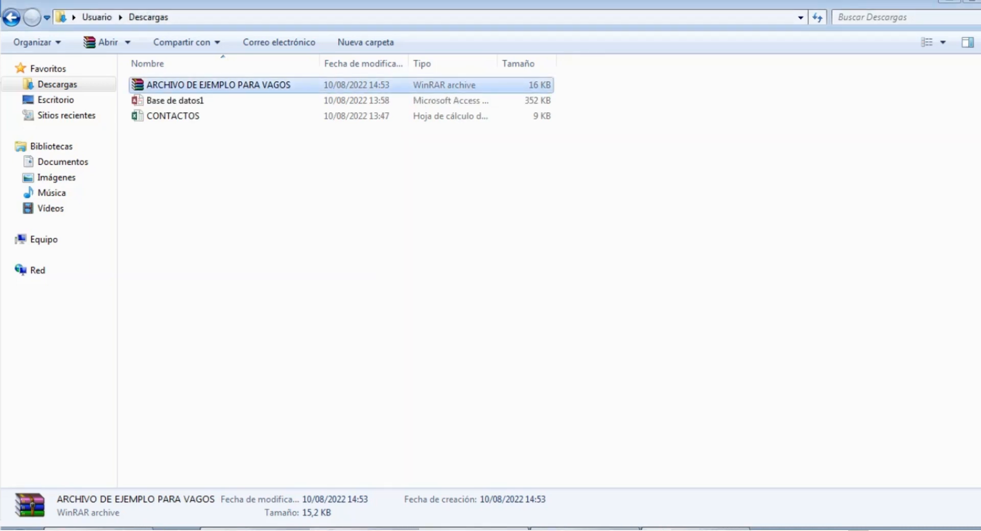
Open the extracted Base de datos1 database and launch the formulario envio entry.
click(175, 101)
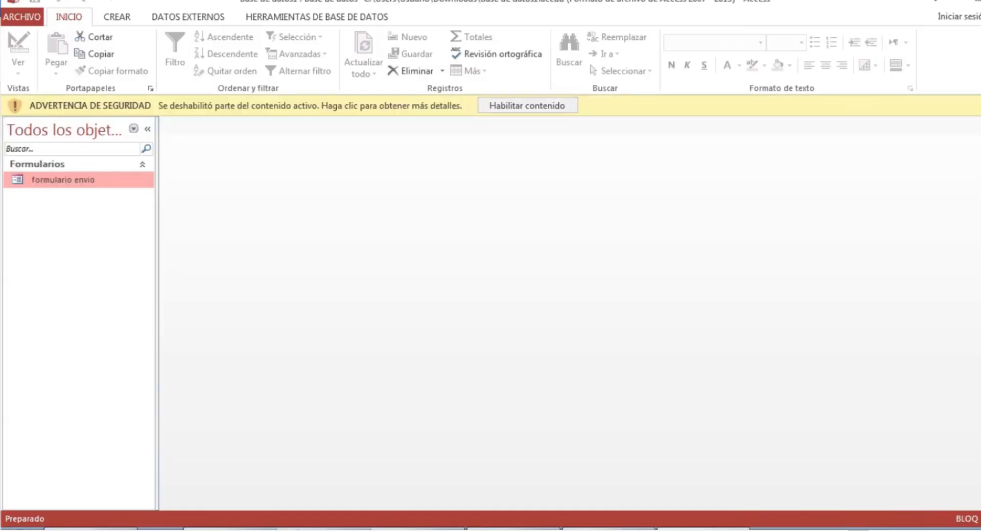
double_click(63, 158)
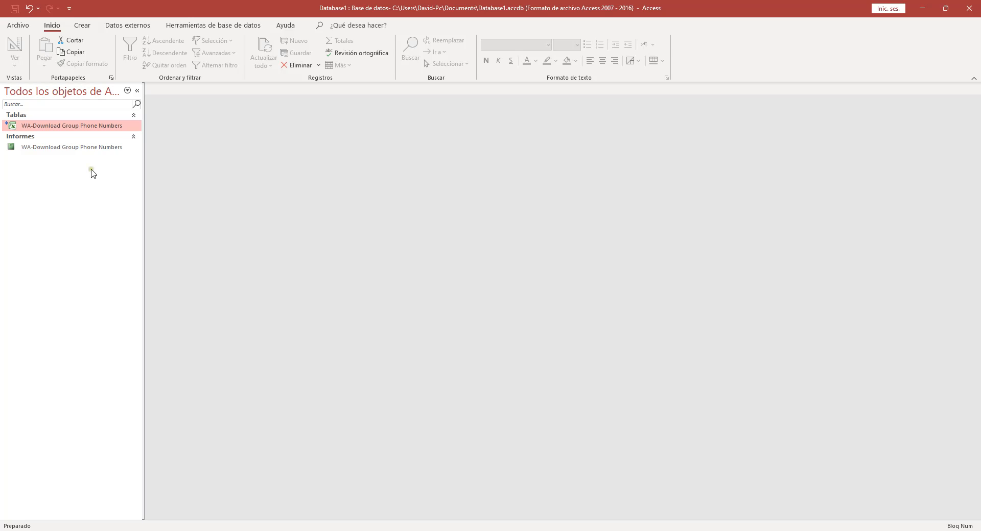
Create a blank form via Crear > Diseño del formulario and show its design controls.
click(125, 36)
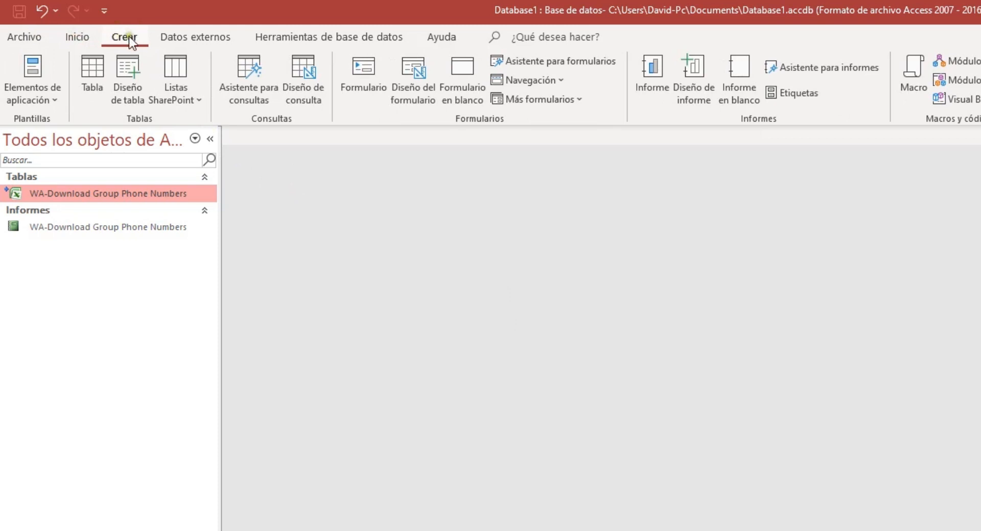
click(412, 87)
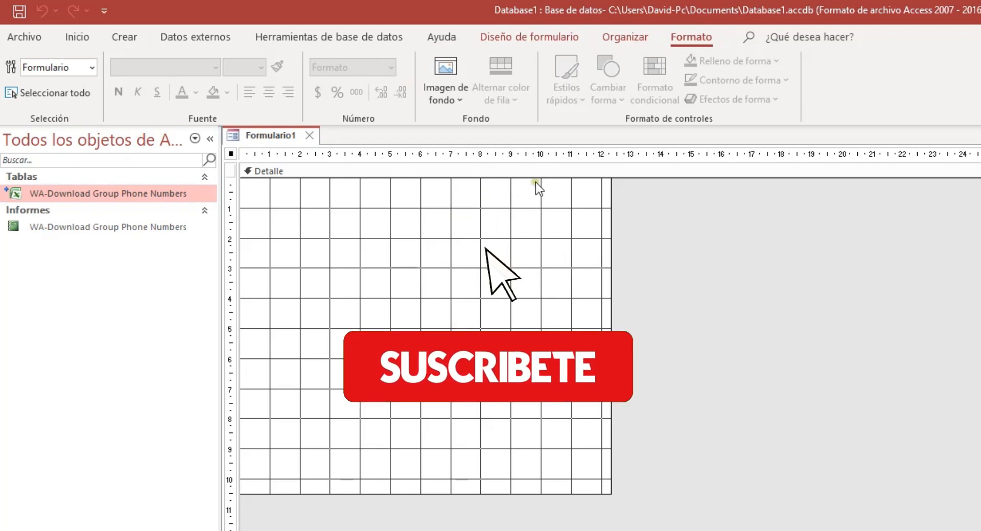
click(516, 40)
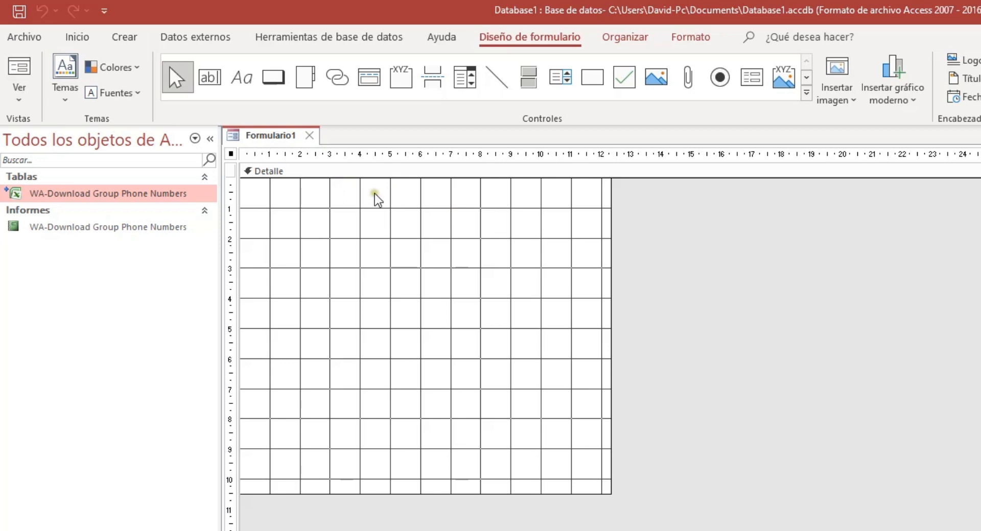
Draw a large unbound text box, delete its Texto0 label, and move it top-left.
click(208, 76)
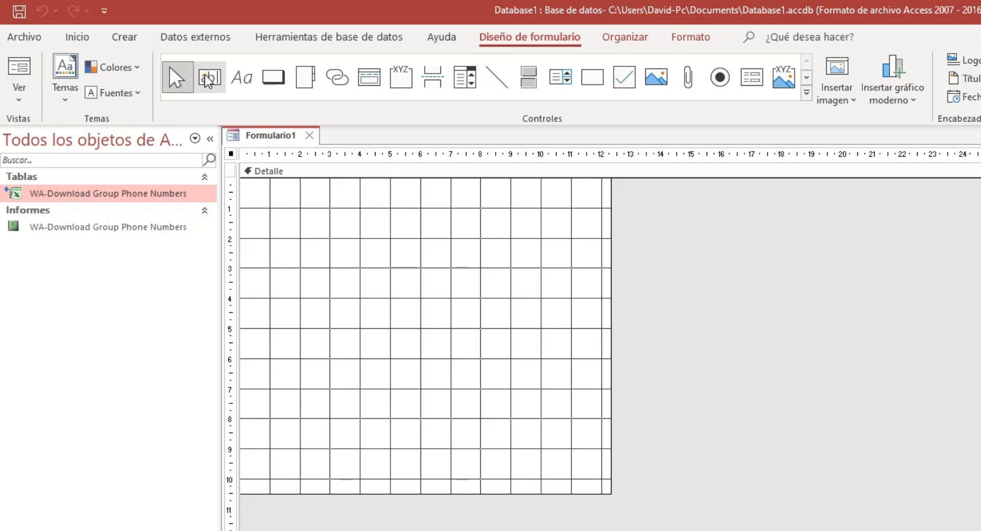
drag(273, 196, 490, 356)
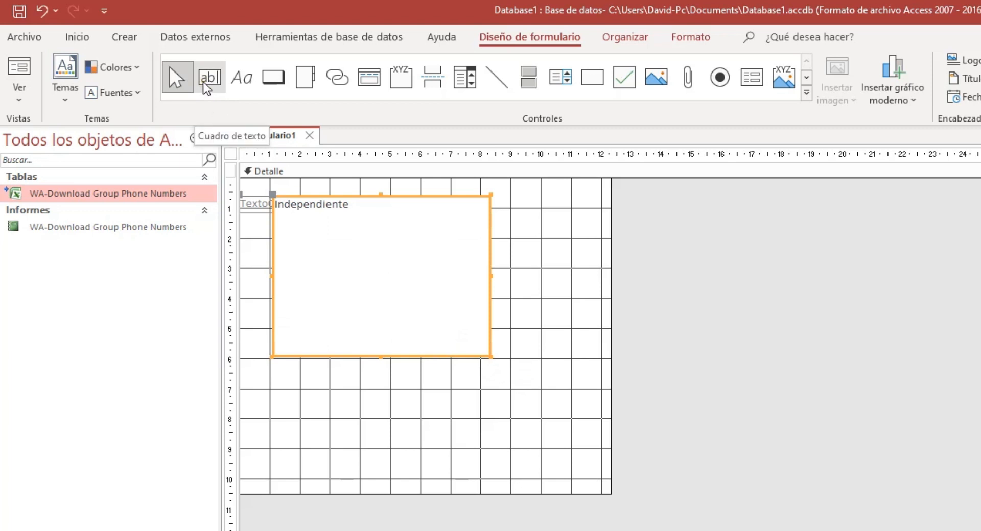
drag(389, 353, 430, 361)
click(287, 212)
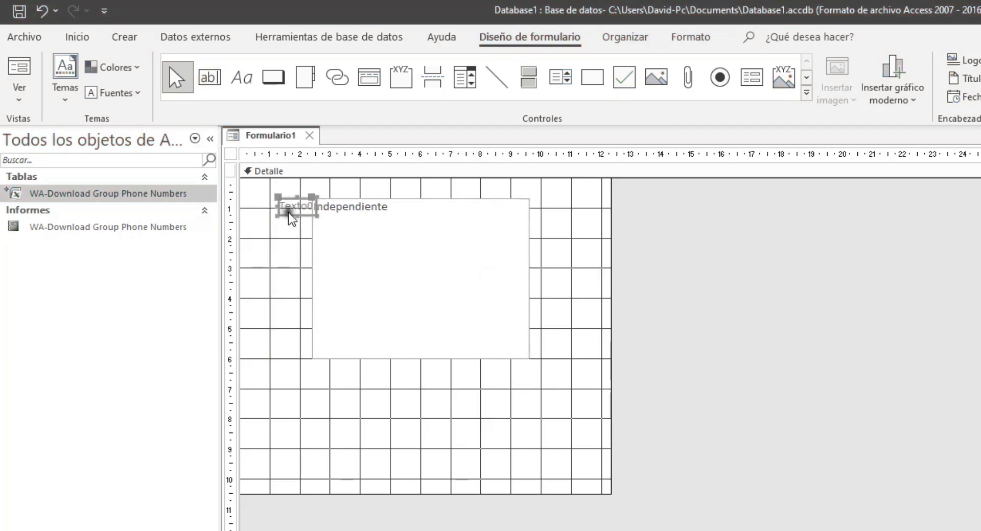
key(Delete)
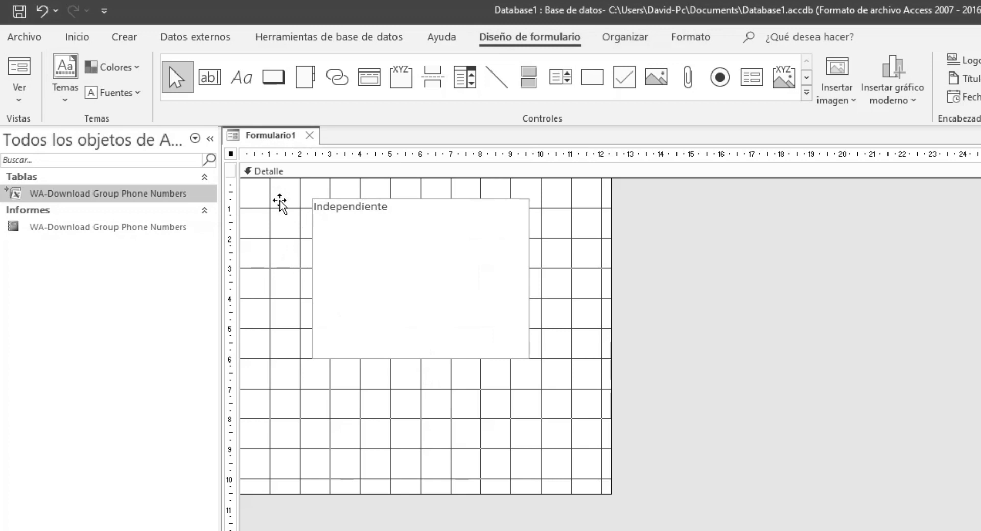
click(403, 199)
drag(404, 198, 339, 191)
click(359, 169)
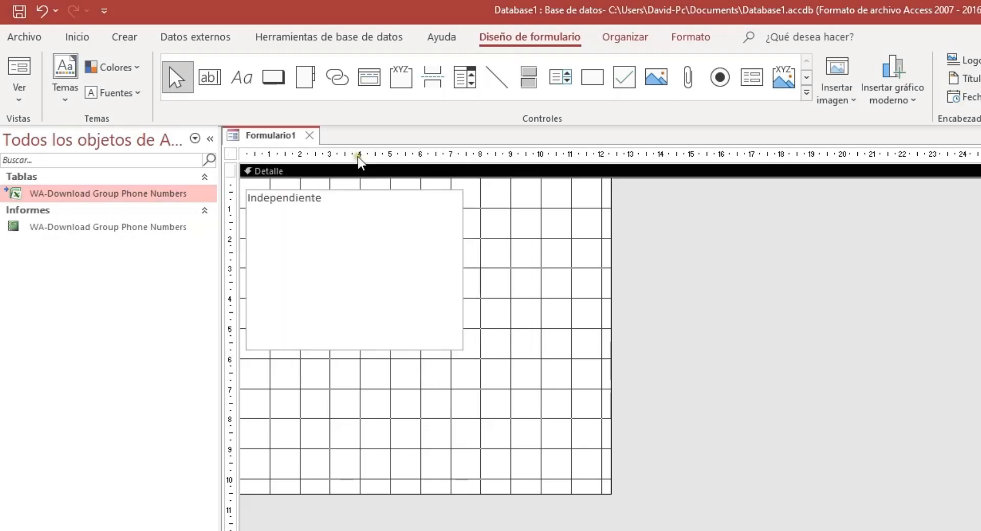
Add the Comando2 button under the text box without the wizard, then shrink the detail area.
click(282, 80)
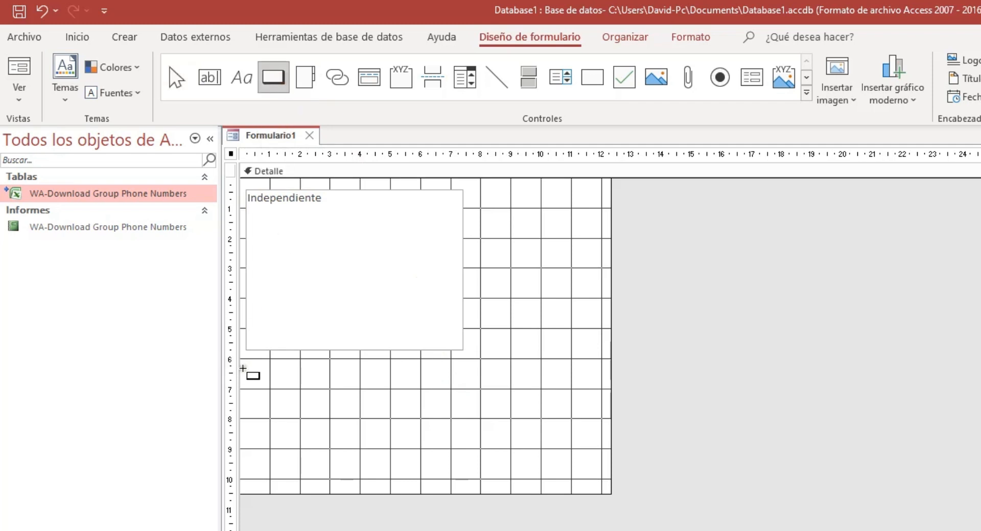
drag(246, 365, 464, 402)
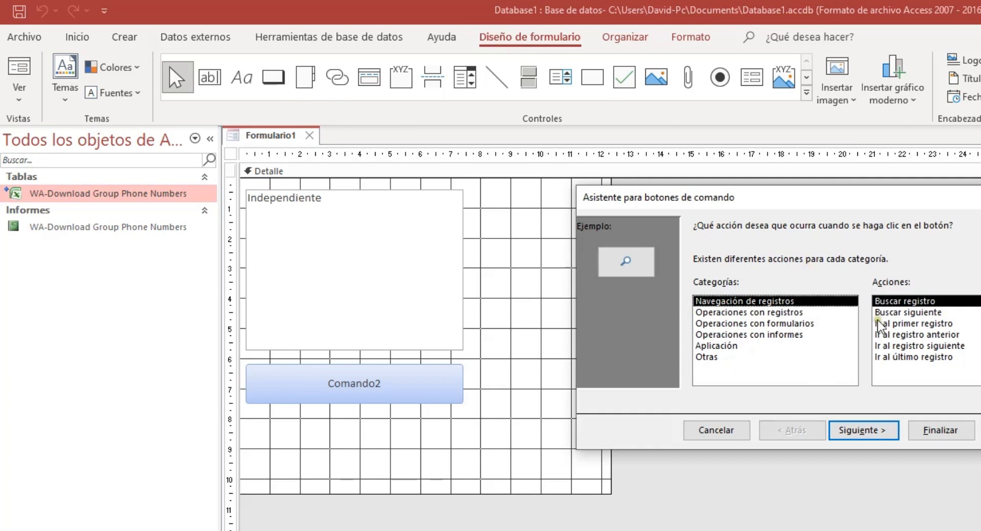
click(735, 438)
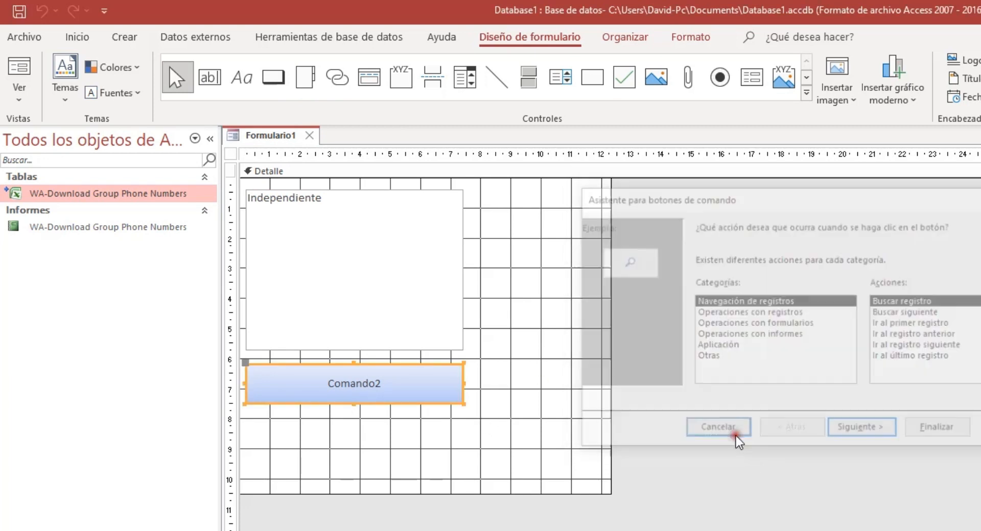
click(473, 396)
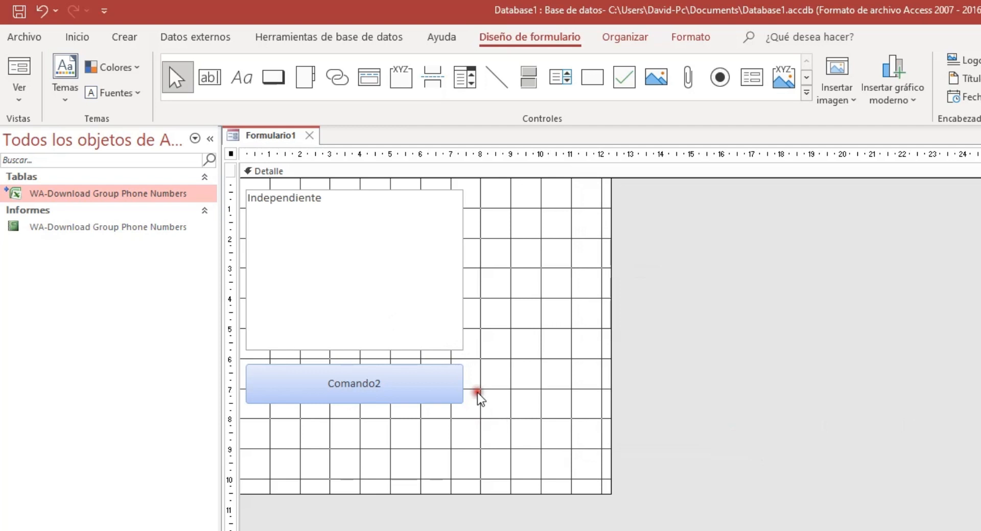
click(440, 369)
drag(440, 366, 440, 360)
click(520, 377)
drag(613, 492, 480, 413)
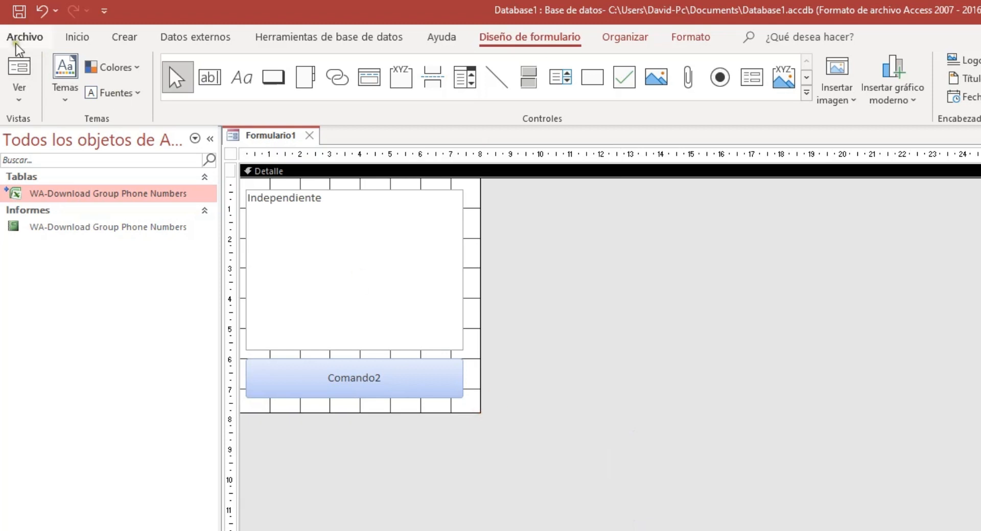
Save the form as FORMULARIO DE ENVIO, close its design tab, and select it.
click(18, 13)
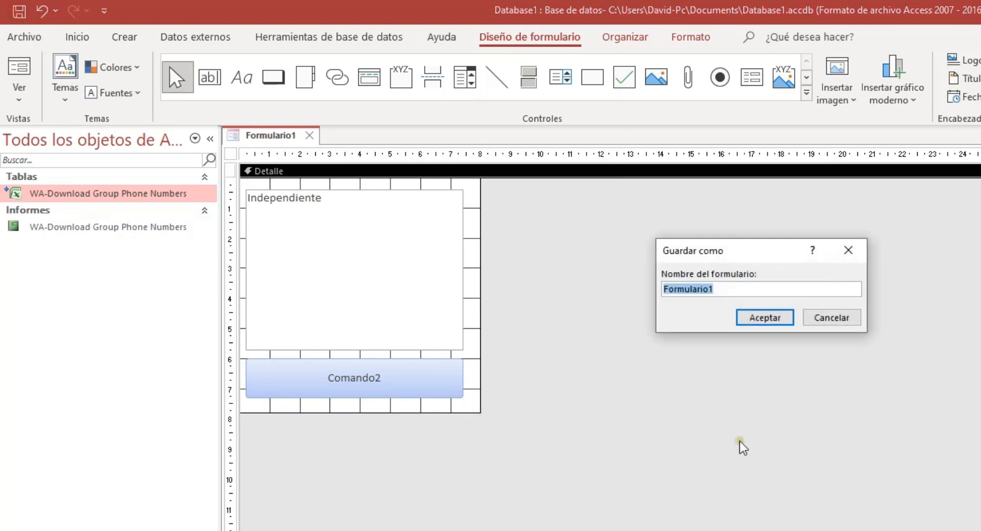
text(FORMULARIO DE ENVIO)
key(Return)
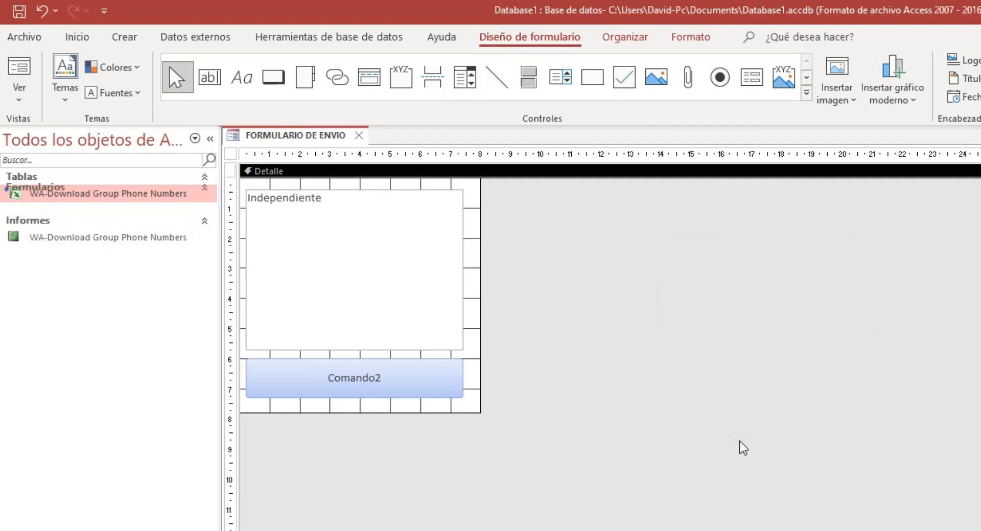
click(359, 135)
click(69, 229)
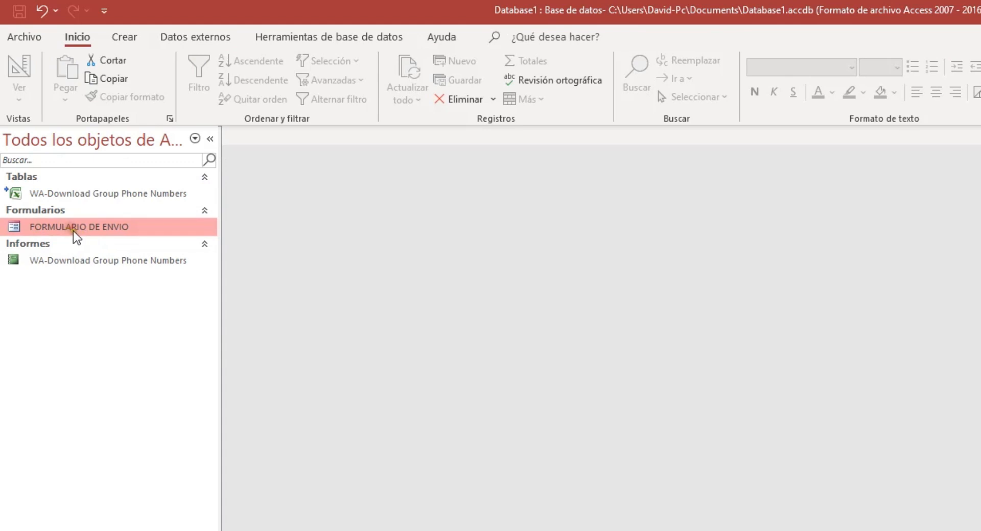
Open the FORMULARIO DE ENVIO form and move its window down and to the right.
double_click(116, 230)
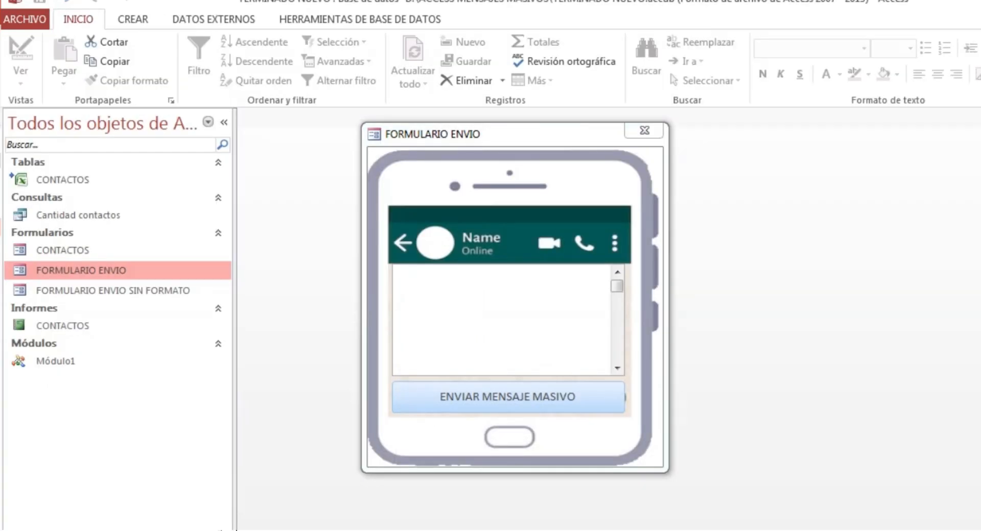
drag(516, 134, 620, 166)
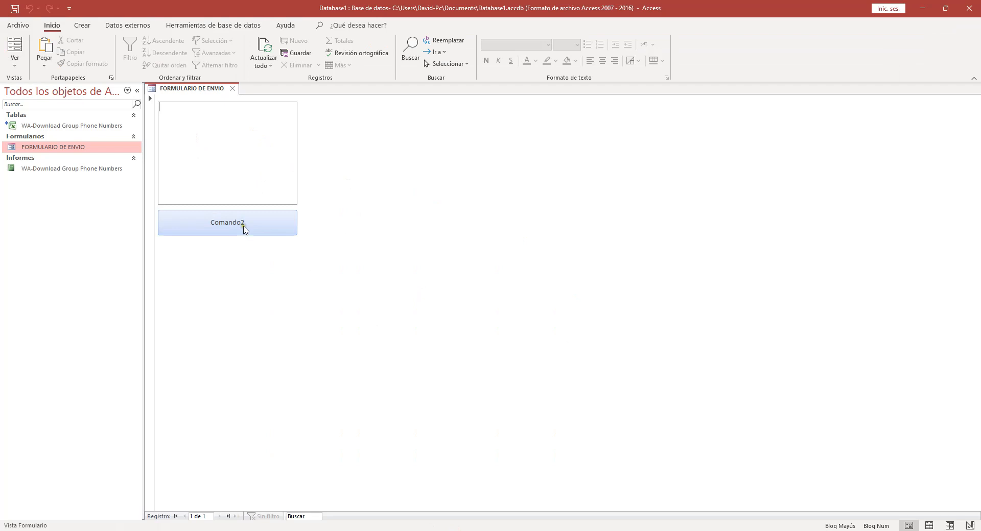
click(244, 223)
click(223, 138)
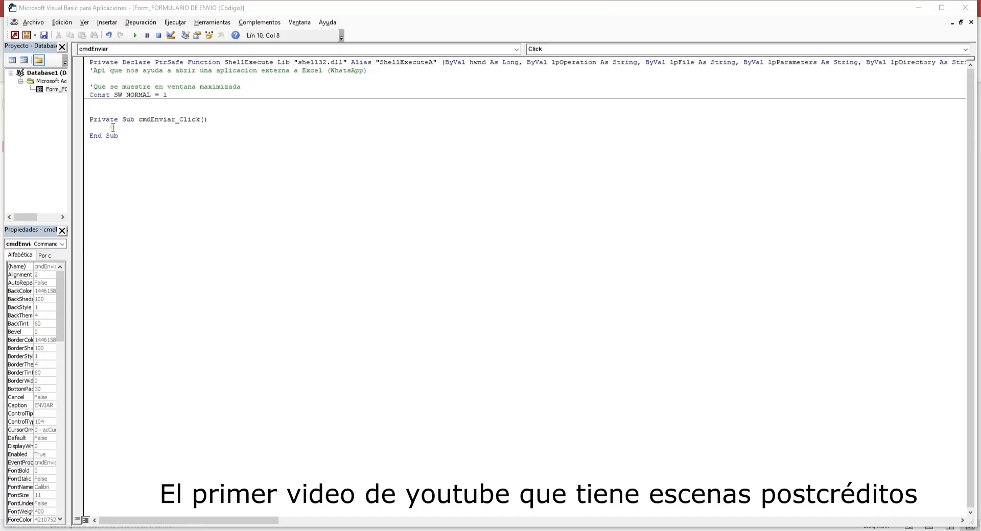
Paste the mensaje, ejecutar, dbTemporal, rsREGISTROS declarations and Set dbTemporal = CurrentDb into cmdEnviar_Click.
key(Return)
key(Return)
key(Return)
key(Return)
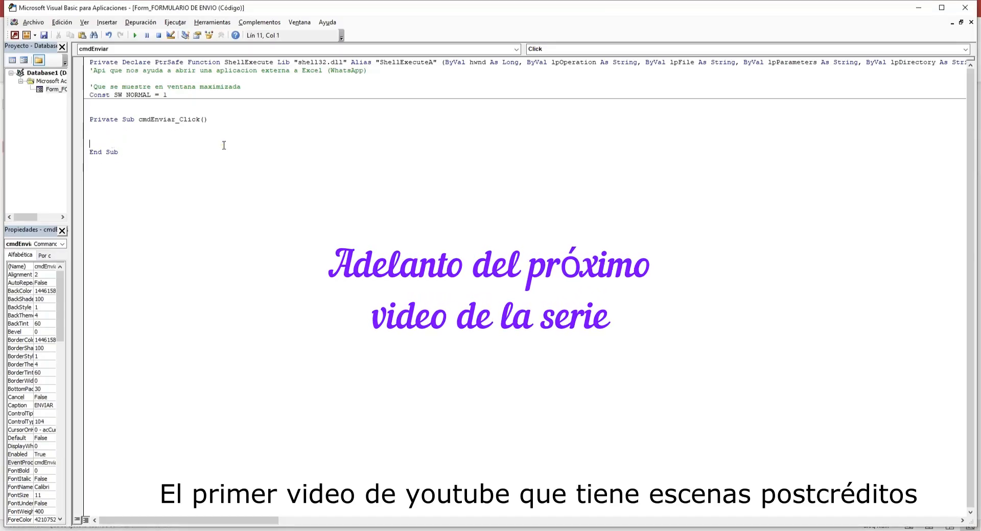
key(Up)
key(Up)
key(Up)
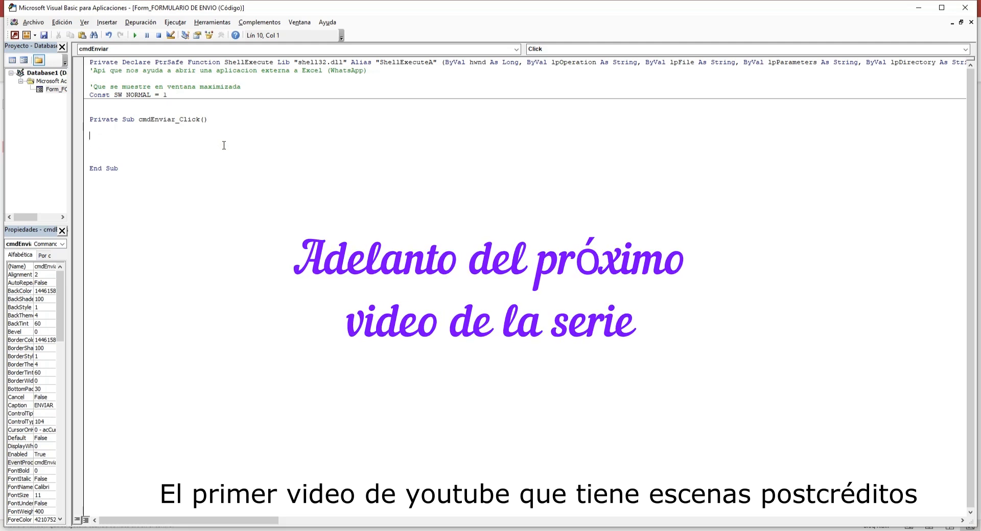
text('Variables del envio que necesita la API     Dim mensaje As String     Dim ejecutar      'Variables del entorno de ACCESS     Dim dbTemporal As DAO.Database     Dim rsREGISTROS As DAO.Recordset     Set dbTemporal = CurrentDb)
key(Up)
key(Up)
key(Up)
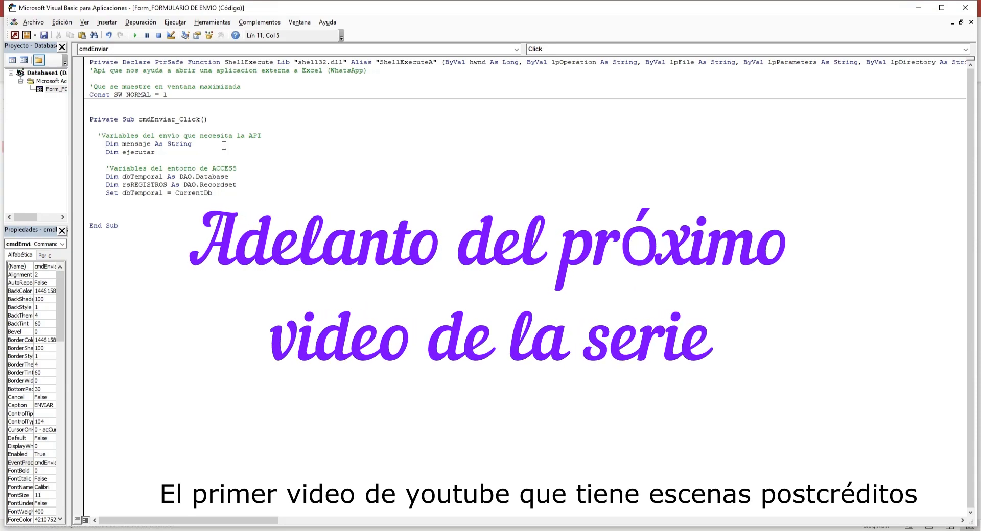
key(Up)
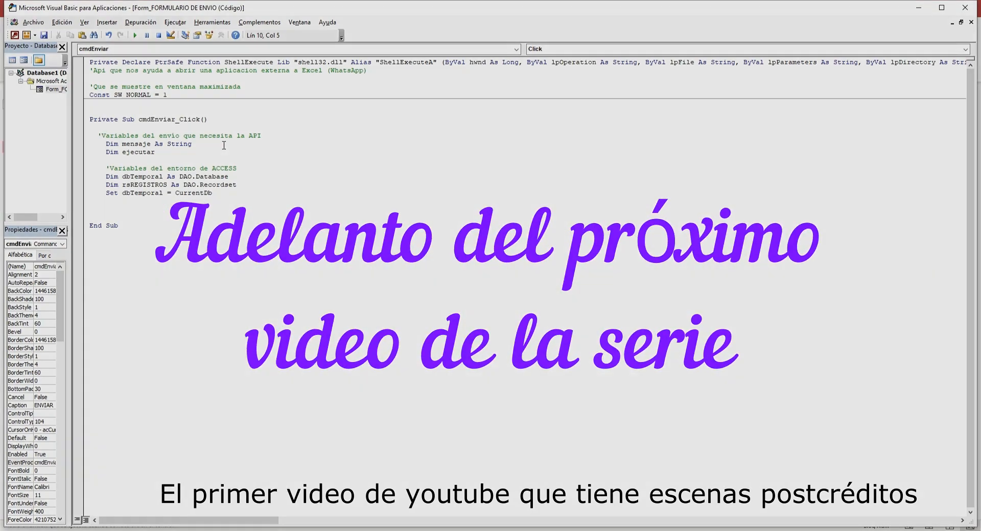